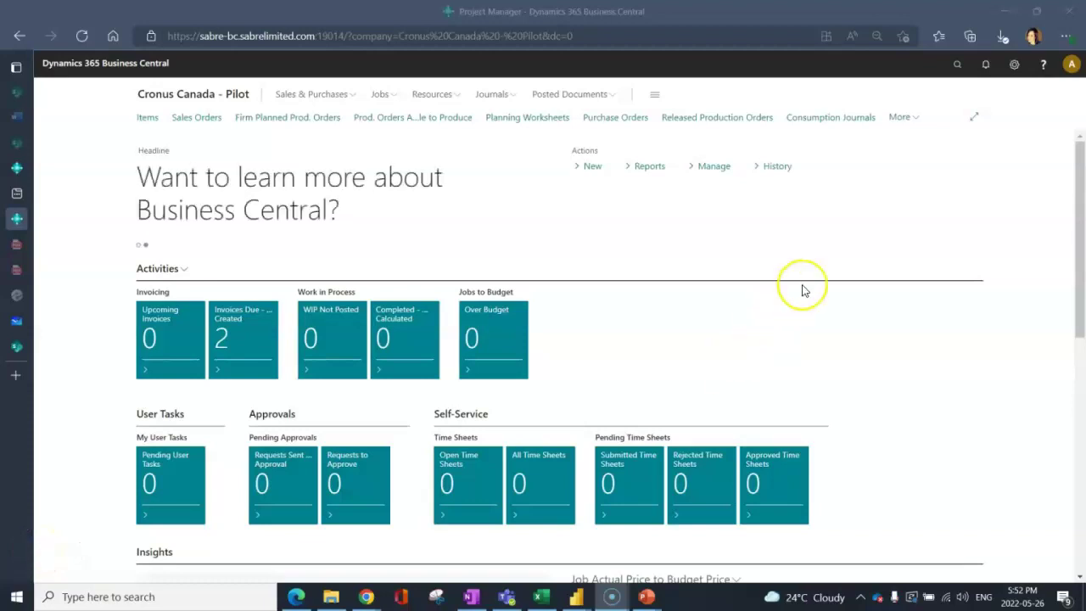
Find and open the Company Information page, and open the Sabre user fields setup from it
{"action": "left_click", "coordinate": [957, 64]}
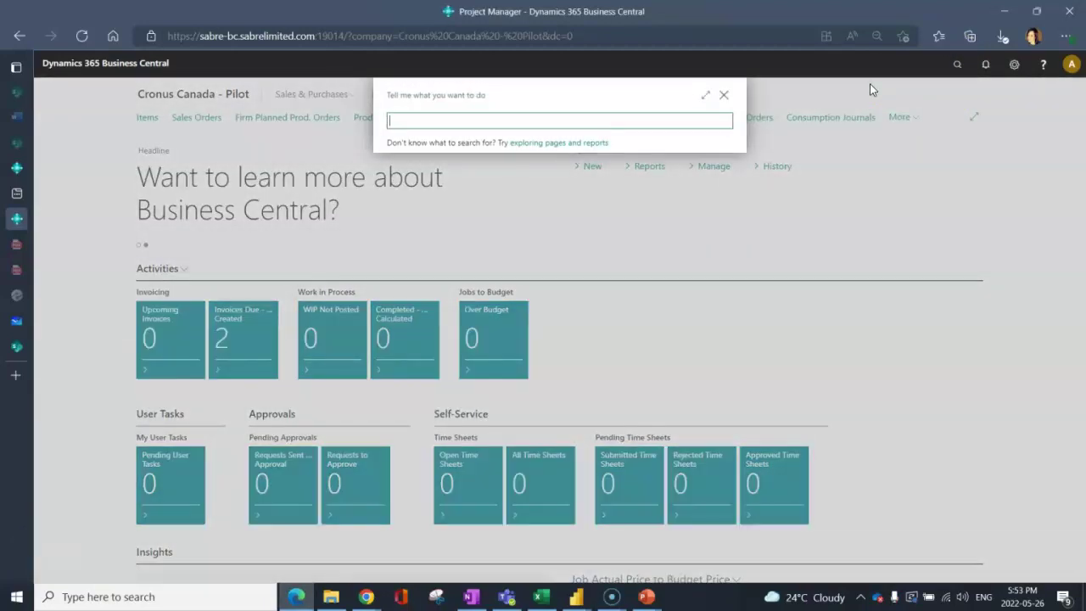
{"action": "type", "text": "company"}
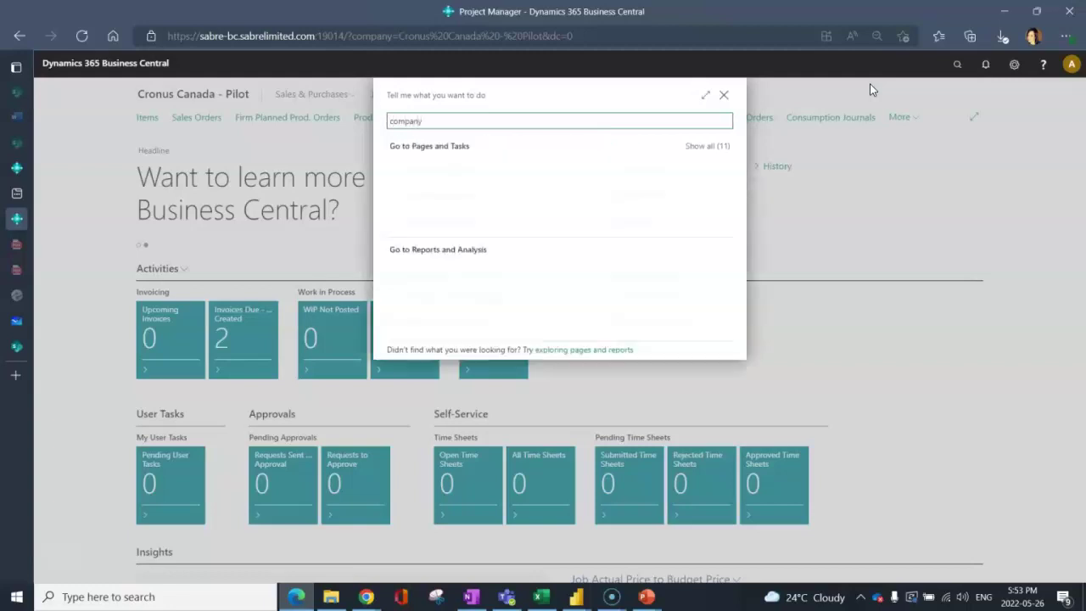
{"action": "type", "text": " inf"}
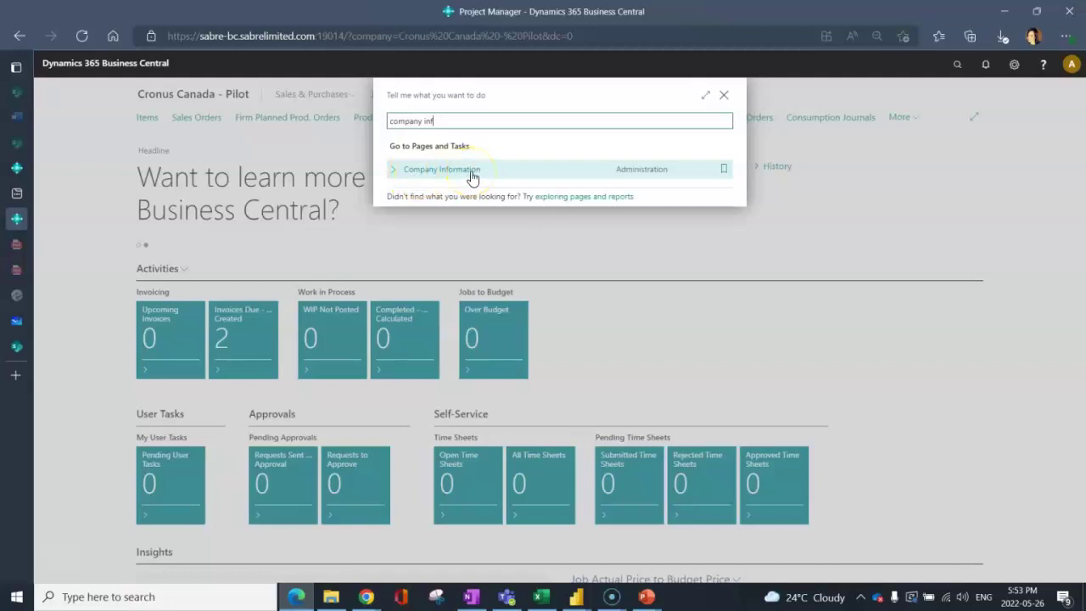
{"action": "left_click", "coordinate": [473, 174]}
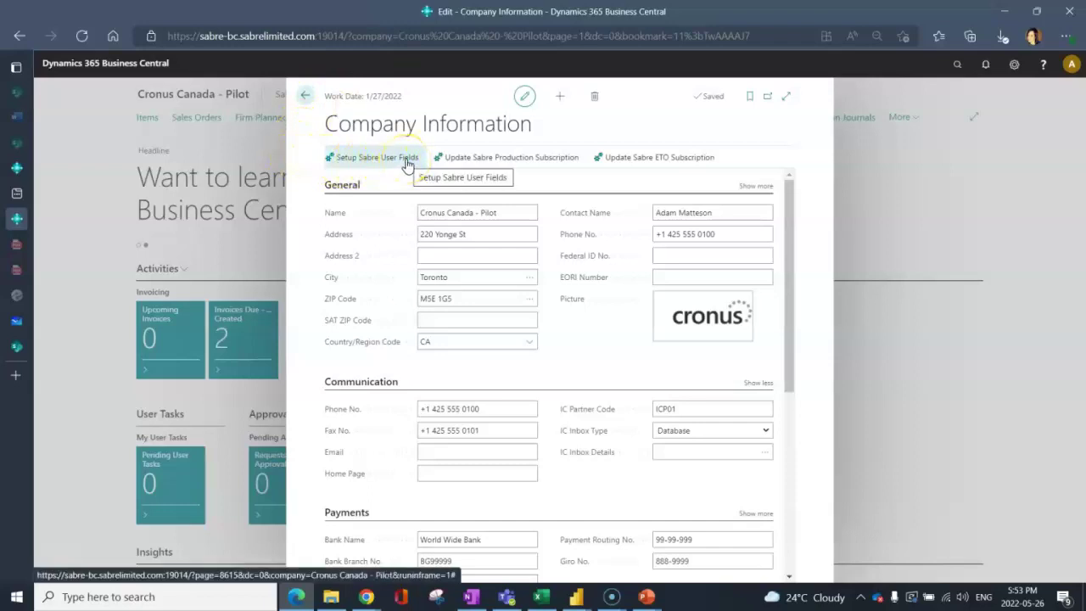
{"action": "left_click", "coordinate": [406, 161]}
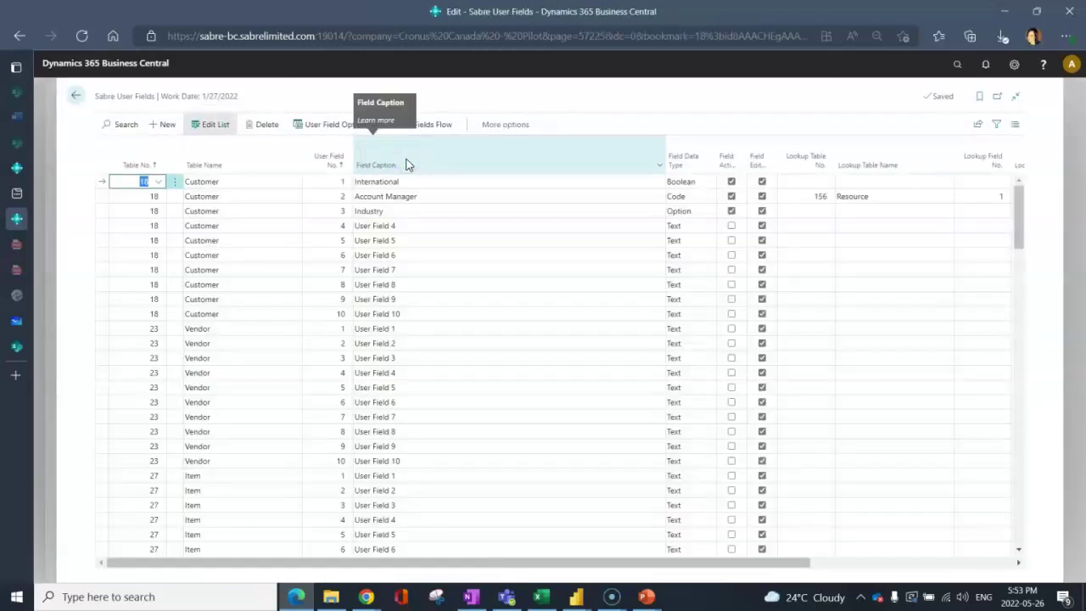
Examine which tables, from Customer through Lot No. Information, offer user fields in the Sabre User Fields list
{"action": "left_click", "coordinate": [248, 183]}
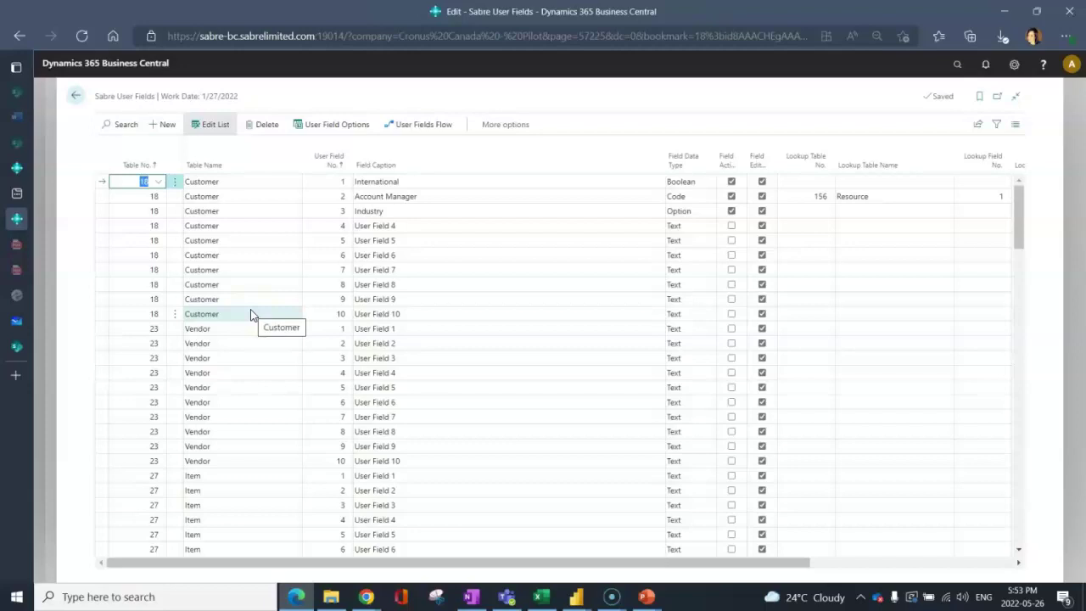
{"action": "scroll", "coordinate": [250, 314], "scroll_direction": "down", "scroll_amount": 2}
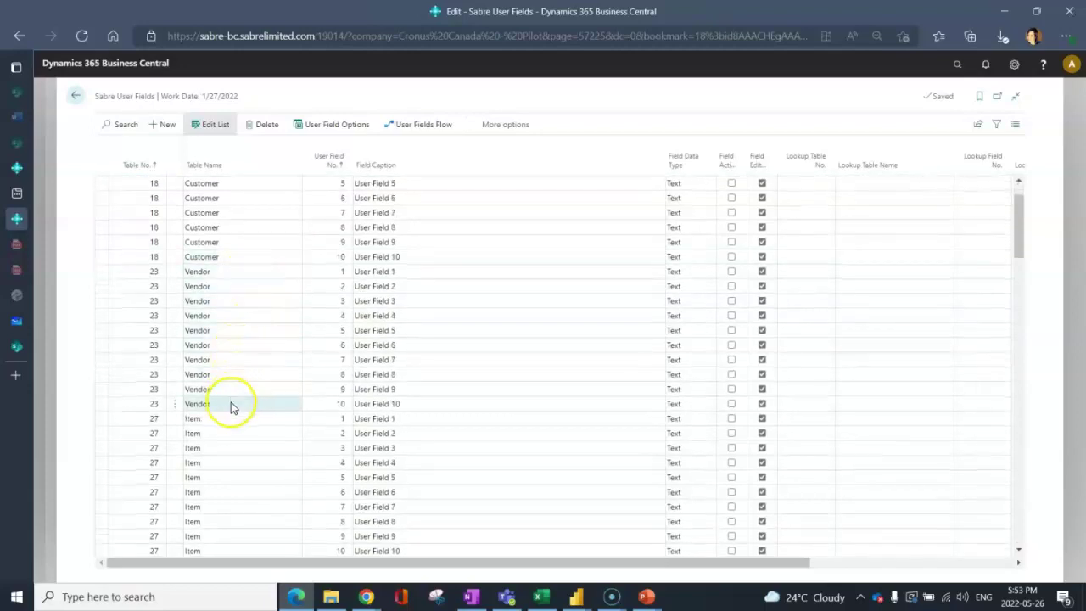
{"action": "scroll", "coordinate": [233, 401], "scroll_direction": "down", "scroll_amount": 6}
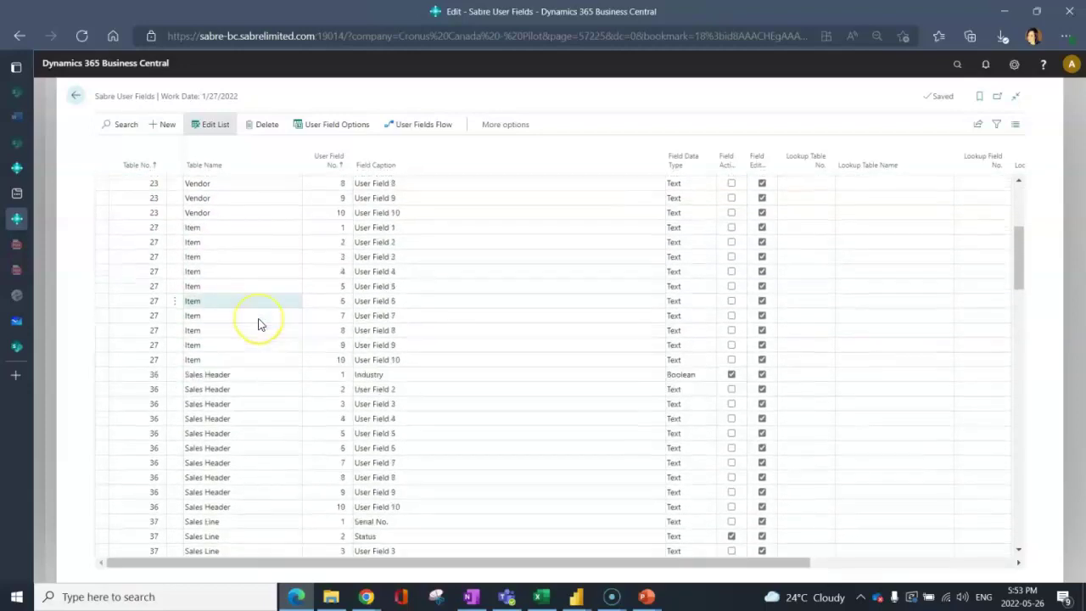
{"action": "scroll", "coordinate": [260, 325], "scroll_direction": "down", "scroll_amount": 7}
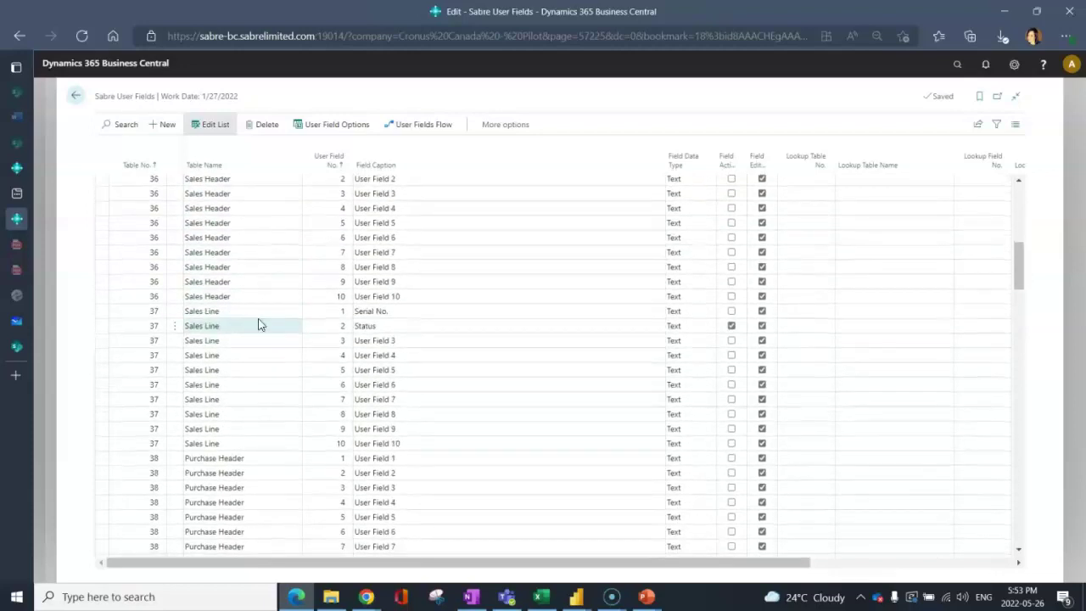
{"action": "scroll", "coordinate": [260, 324], "scroll_direction": "down", "scroll_amount": 12}
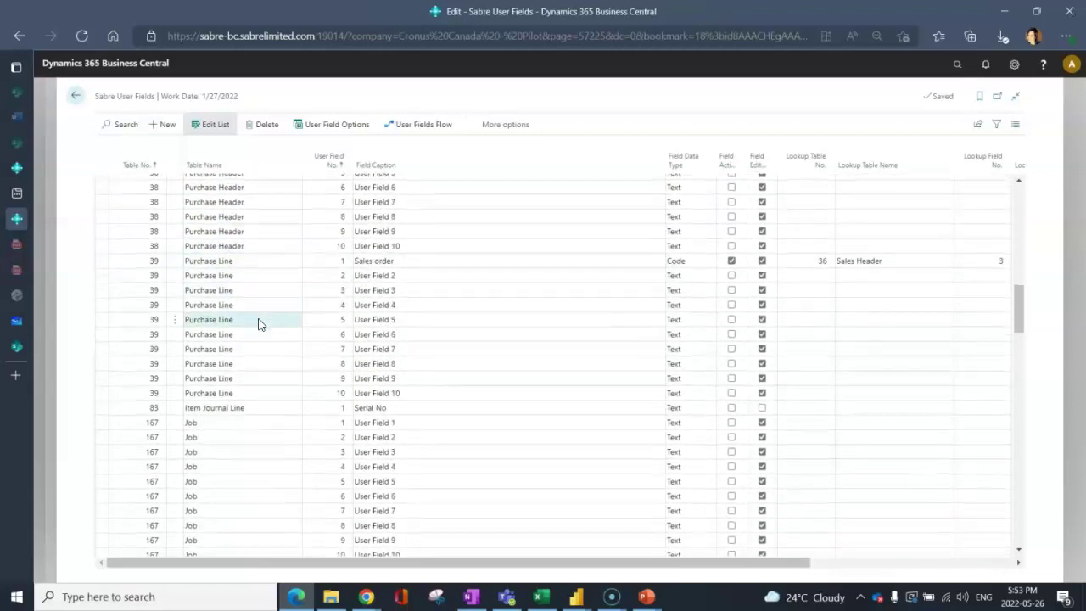
{"action": "scroll", "coordinate": [260, 325], "scroll_direction": "down", "scroll_amount": 14}
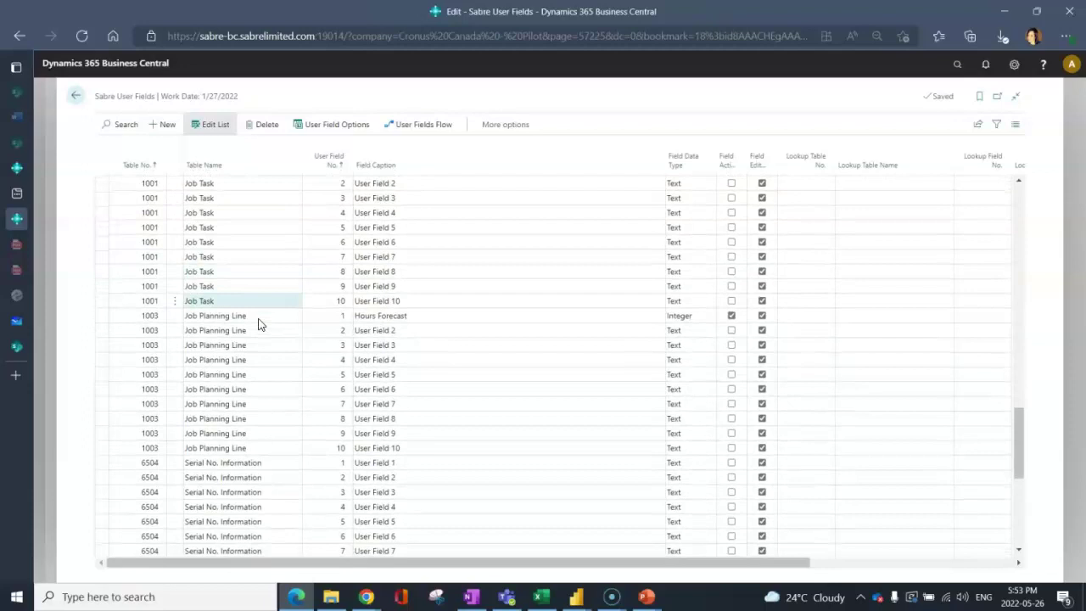
{"action": "scroll", "coordinate": [260, 325], "scroll_direction": "down", "scroll_amount": 4}
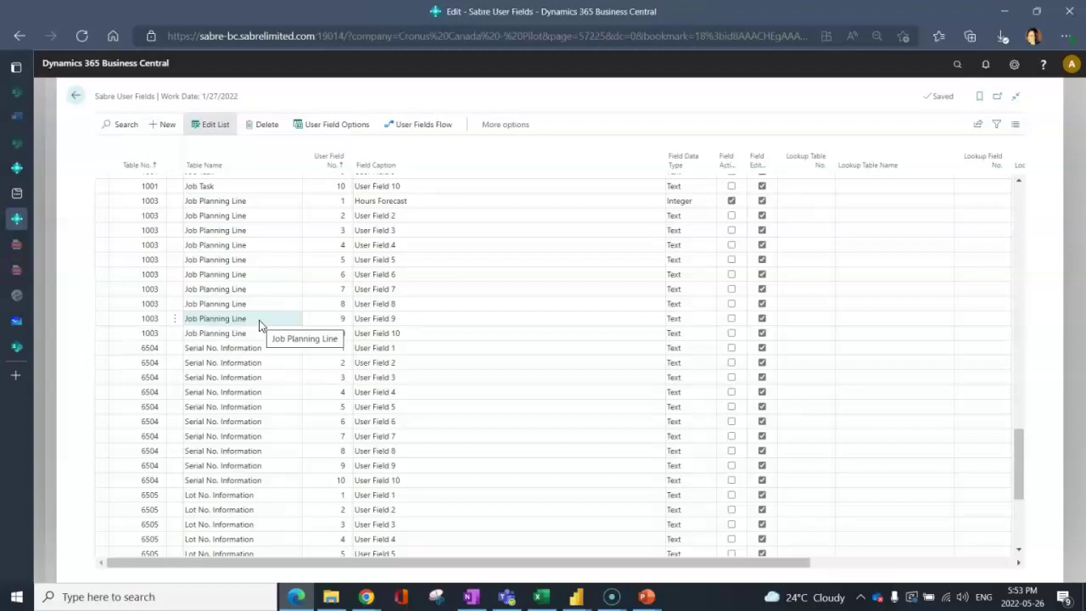
{"action": "scroll", "coordinate": [261, 324], "scroll_direction": "up", "scroll_amount": 20}
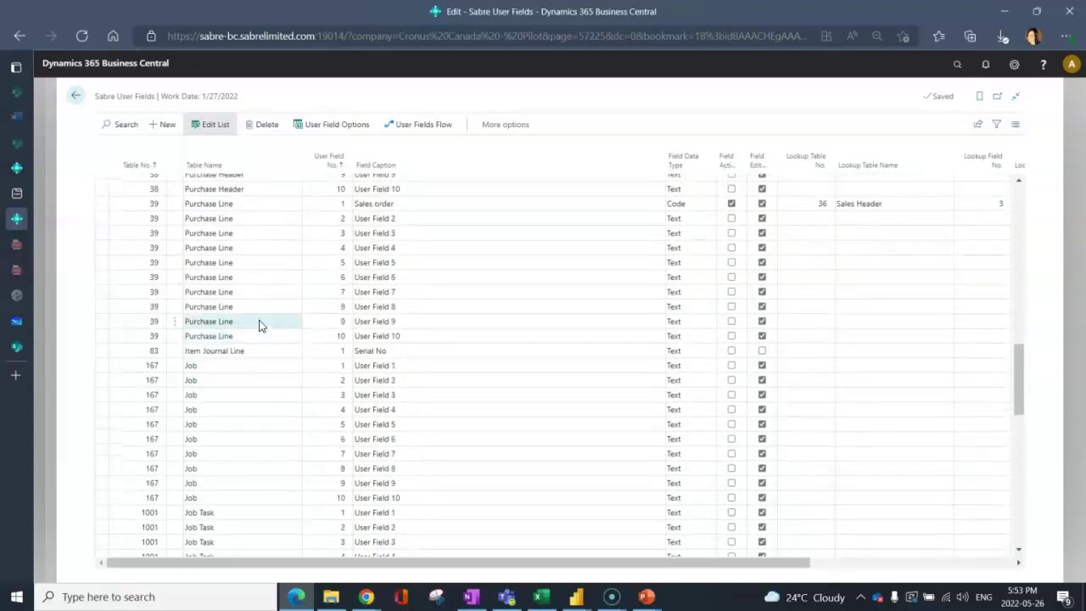
{"action": "scroll", "coordinate": [260, 325], "scroll_direction": "up", "scroll_amount": 20}
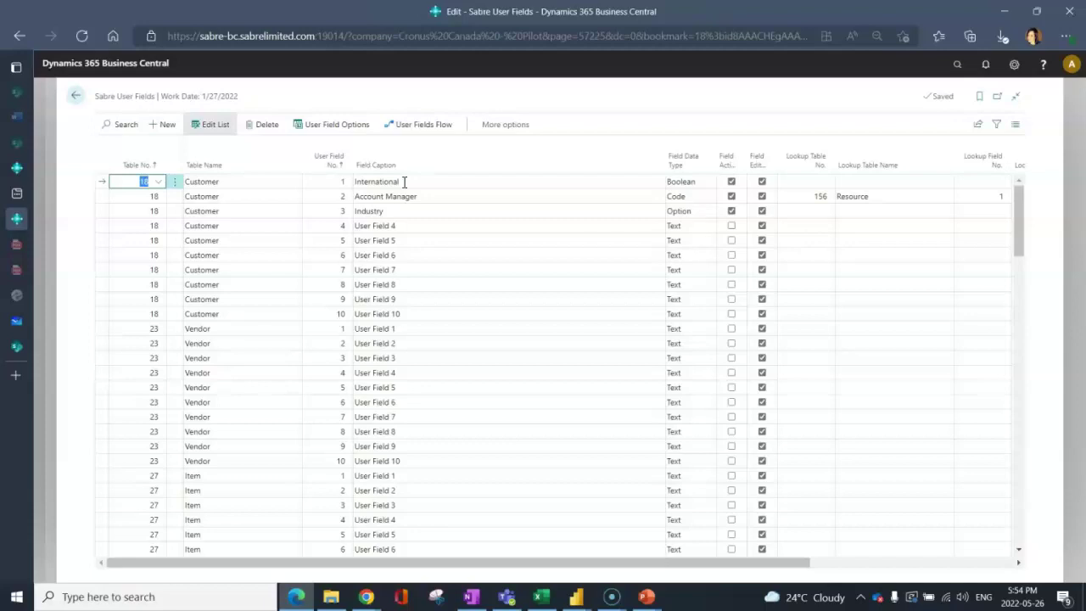
Review the available field data types for the customer International field, keeping Boolean selected
{"action": "left_click", "coordinate": [702, 185]}
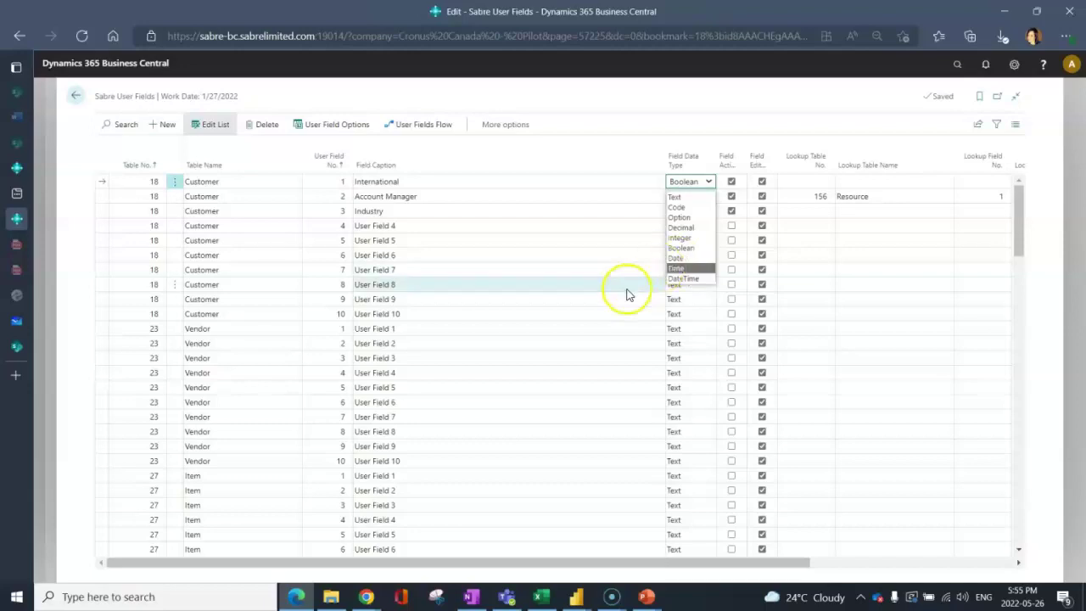
{"action": "left_click", "coordinate": [691, 209]}
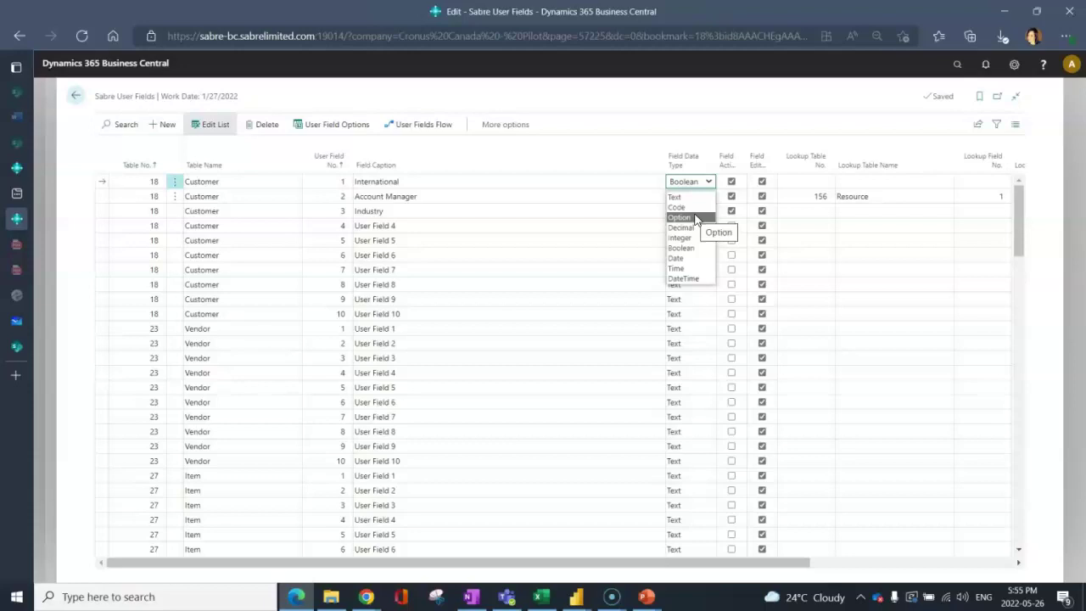
{"action": "left_click", "coordinate": [698, 228]}
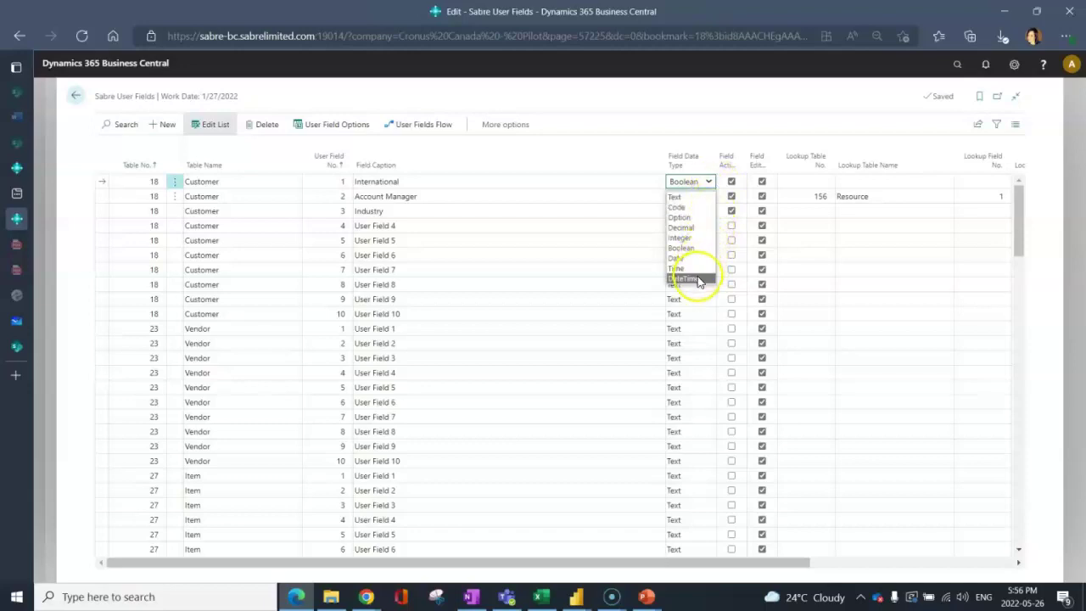
{"action": "left_click", "coordinate": [707, 247]}
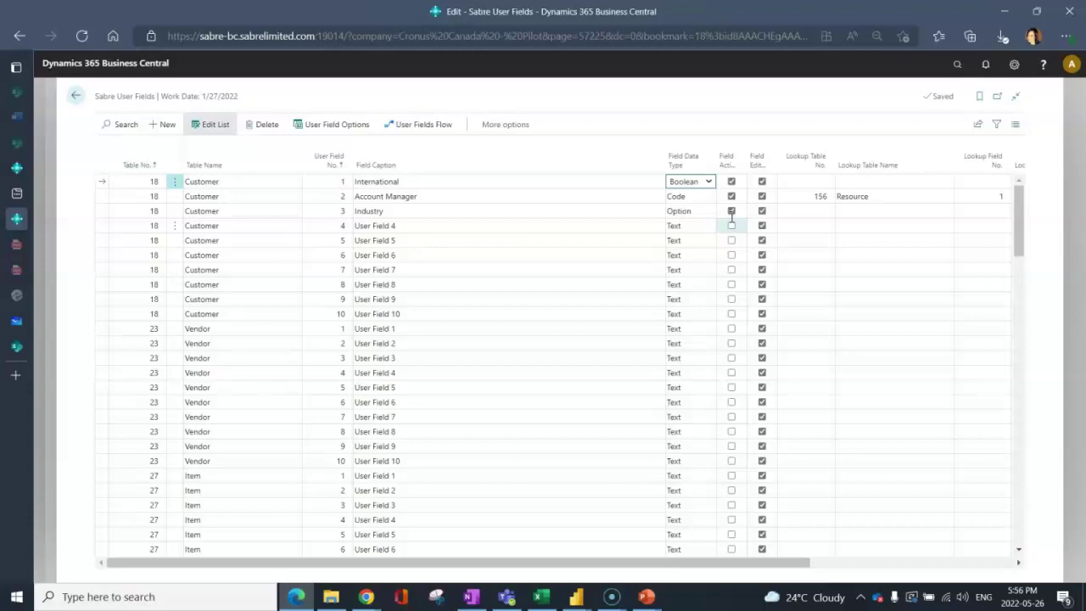
Try switching the editable setting of the customer Industry field off and back on
{"action": "left_click", "coordinate": [735, 178]}
{"action": "left_click", "coordinate": [762, 211]}
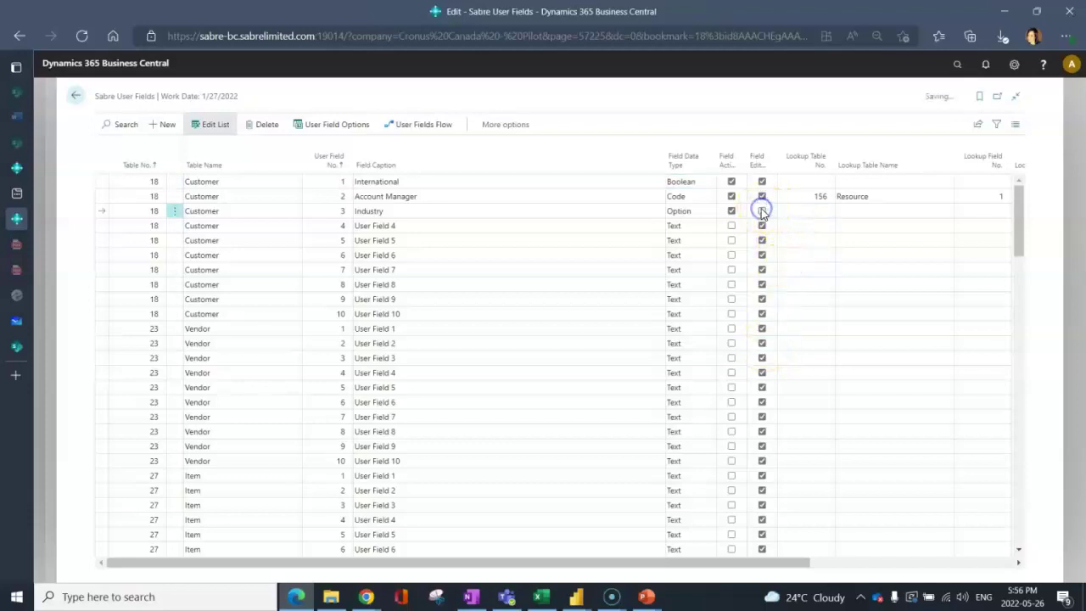
{"action": "left_click", "coordinate": [762, 212]}
Select table 156, Resource, as the lookup table for the customer Account Manager field
{"action": "left_click", "coordinate": [686, 199]}
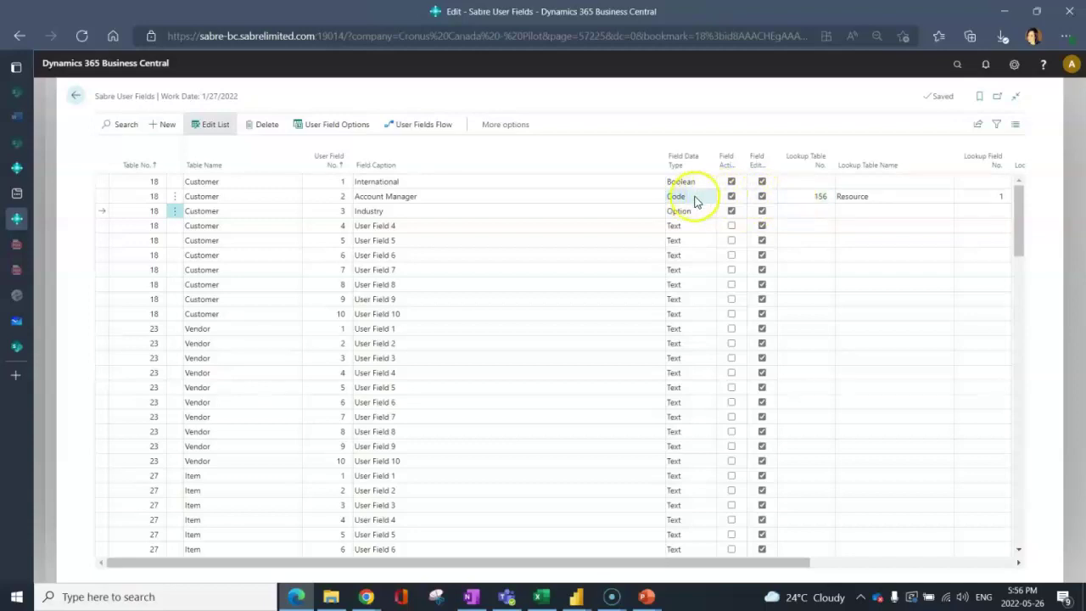
{"action": "left_click", "coordinate": [830, 197]}
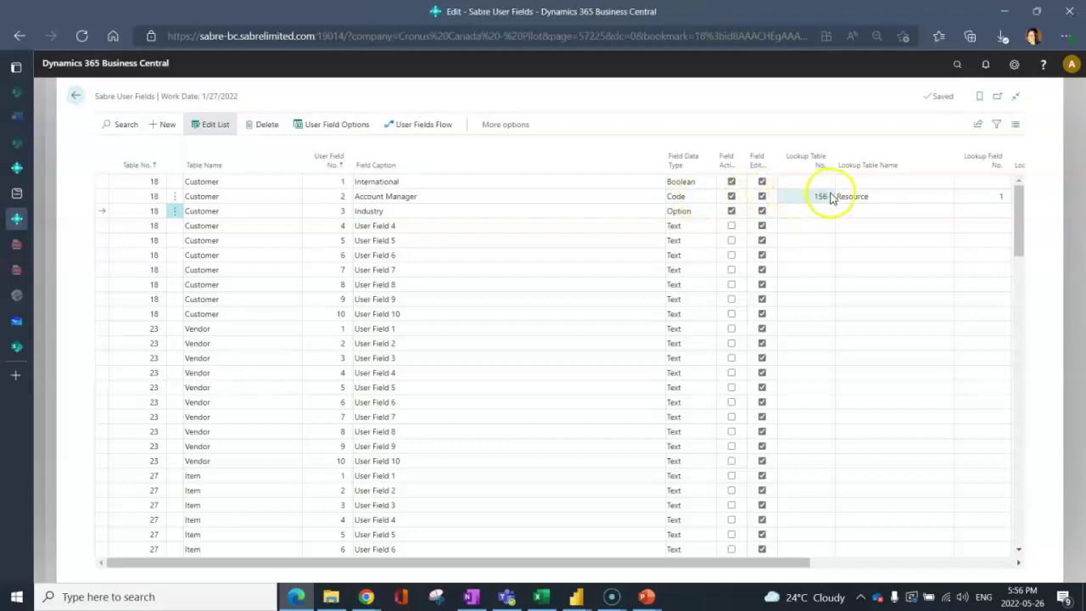
{"action": "left_click", "coordinate": [831, 197]}
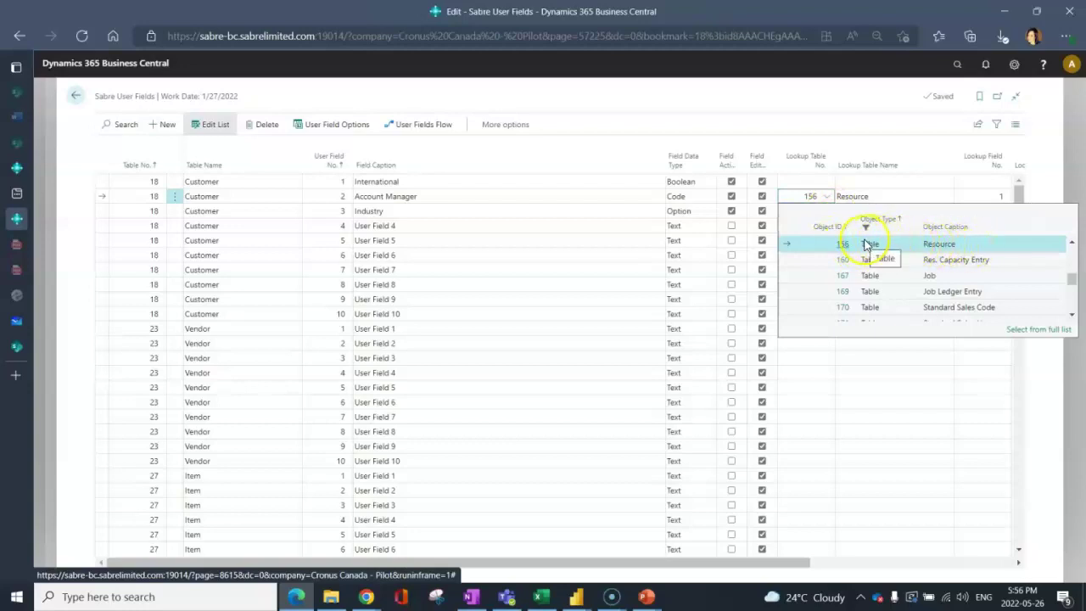
{"action": "left_click", "coordinate": [961, 246]}
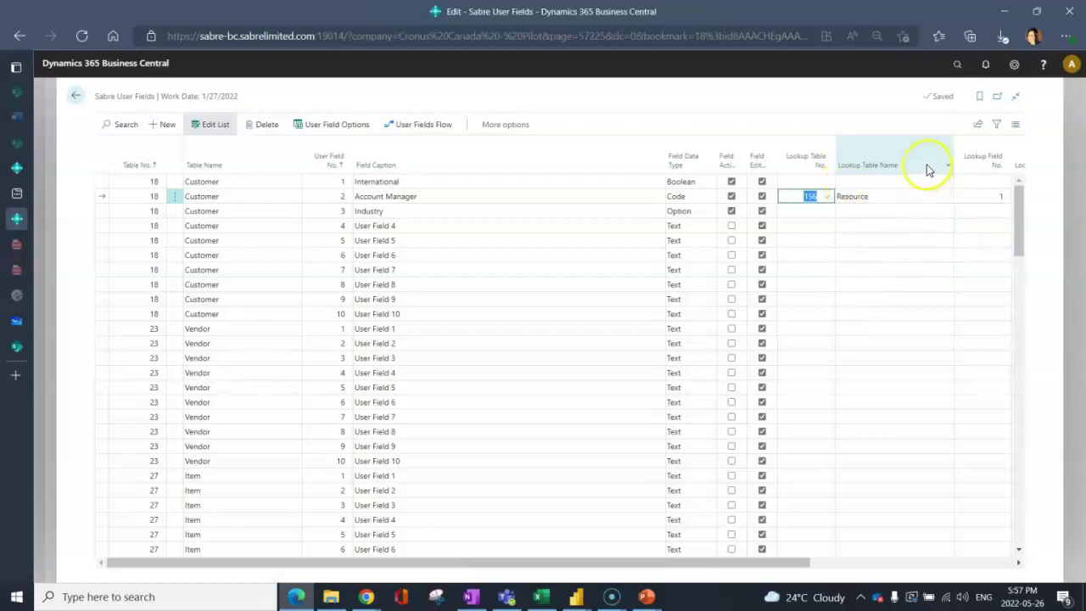
Examine the lookup field, default value and visibility columns for the Account Manager user field
{"action": "left_click_drag", "start_coordinate": [750, 569], "coordinate": [968, 561]}
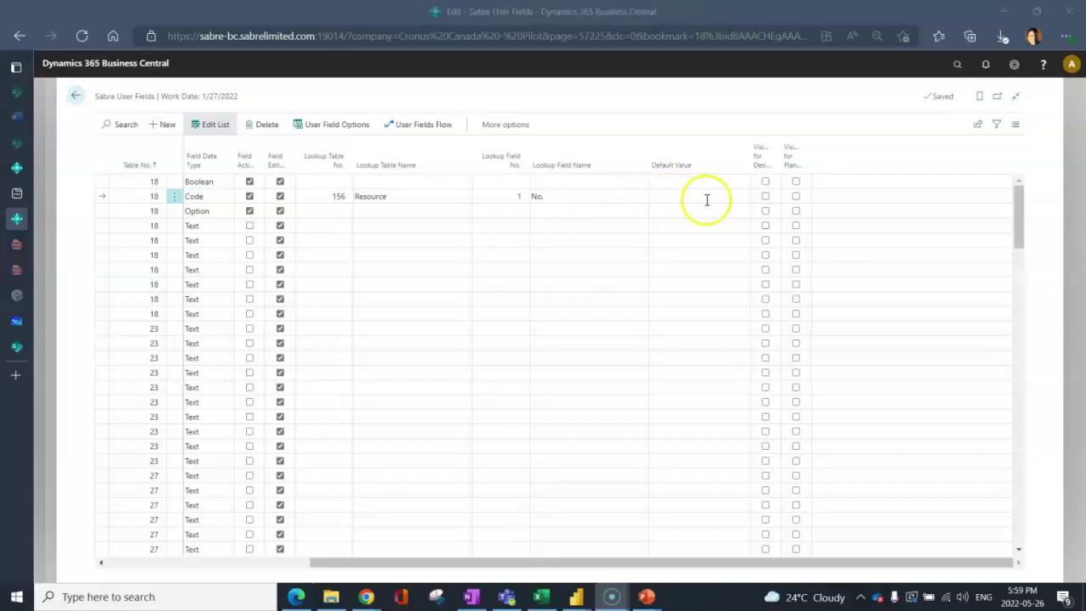
{"action": "left_click", "coordinate": [714, 196]}
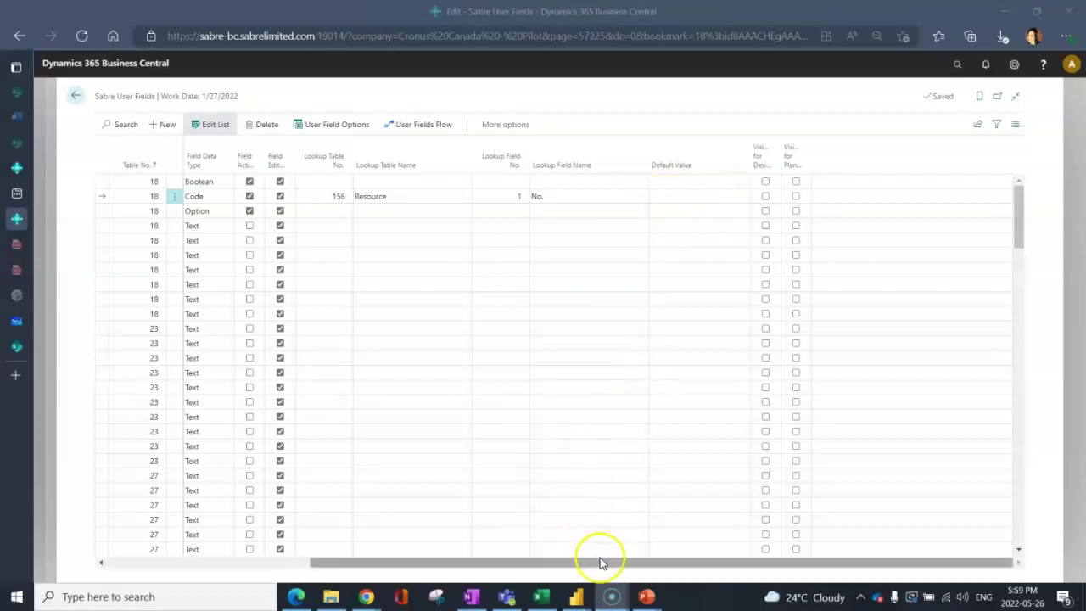
{"action": "left_click_drag", "start_coordinate": [611, 563], "coordinate": [344, 555]}
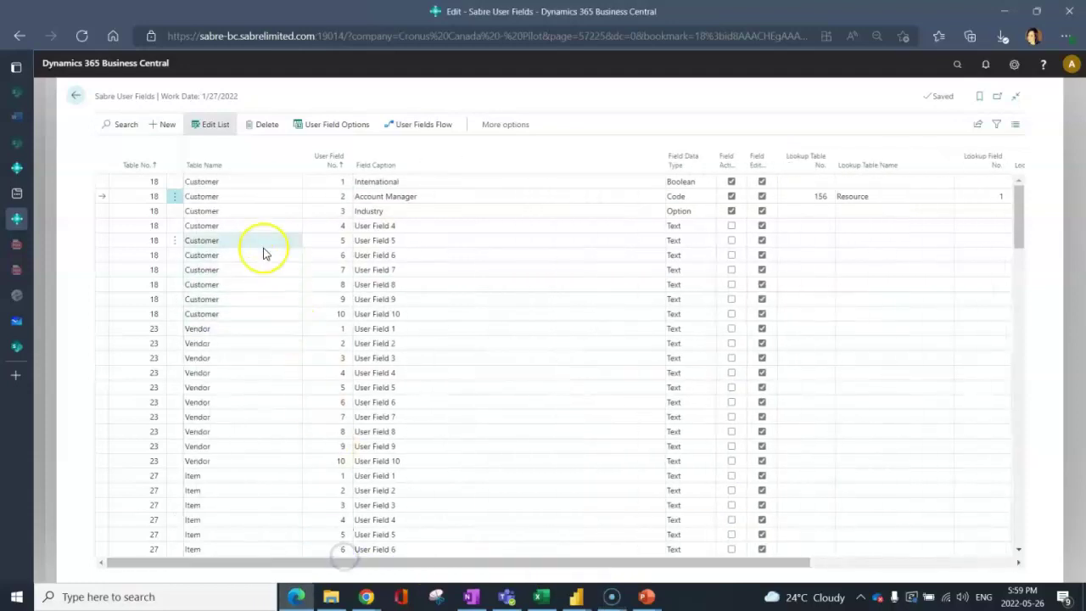
Review the user field options defined for the customer Industry field, and close the options list
{"action": "left_click", "coordinate": [247, 213]}
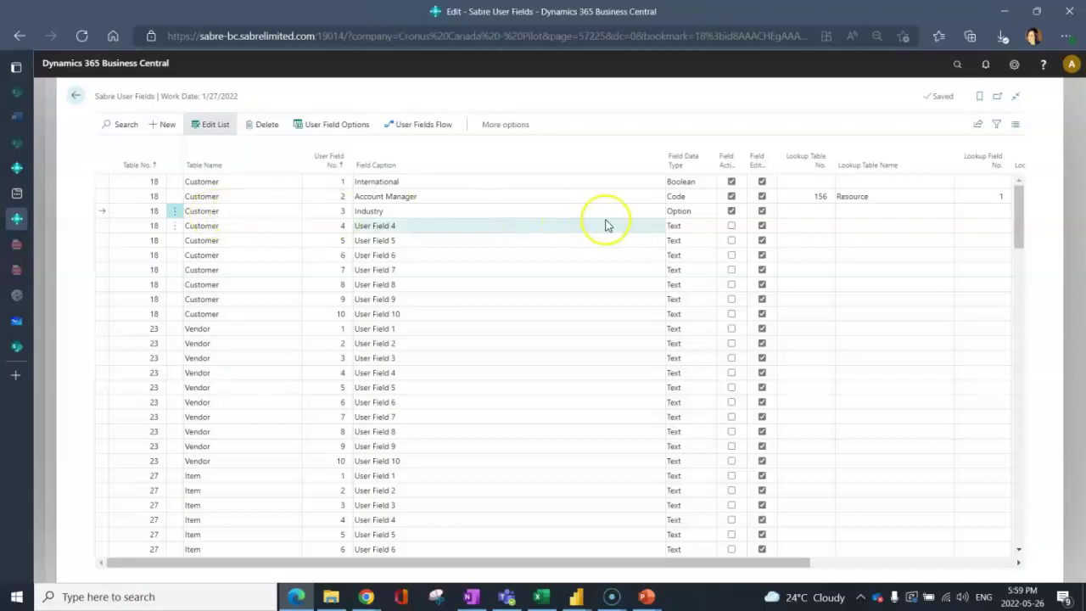
{"action": "left_click", "coordinate": [694, 217]}
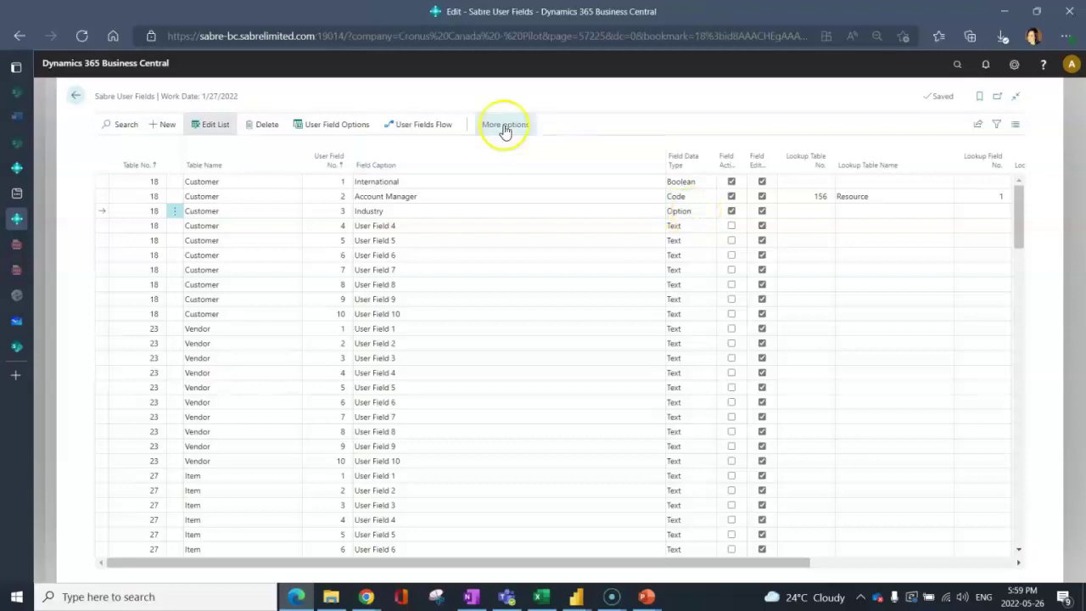
{"action": "left_click", "coordinate": [322, 129]}
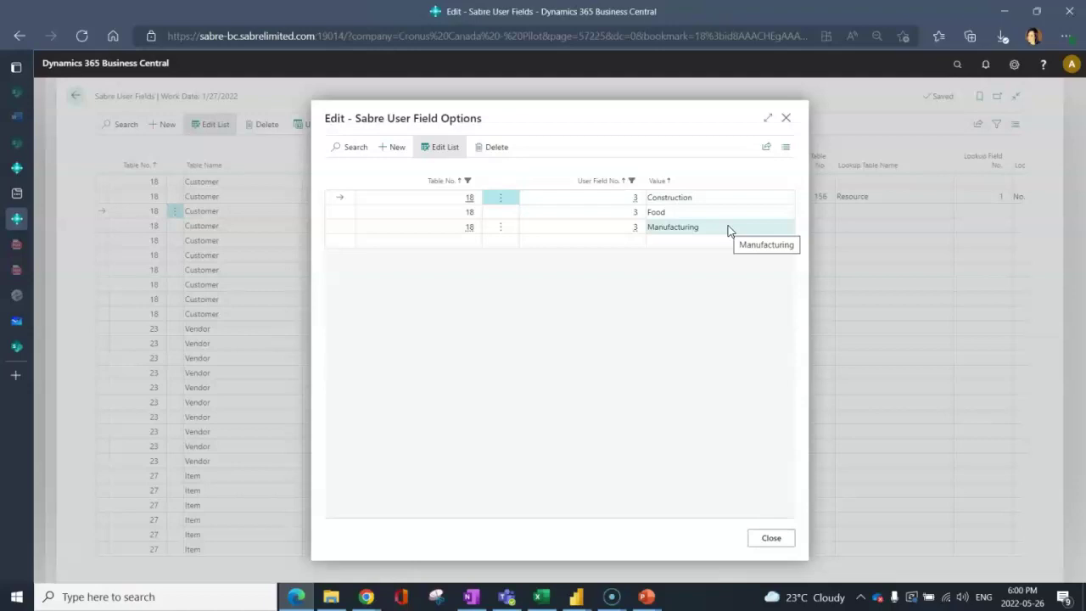
{"action": "left_click", "coordinate": [714, 246]}
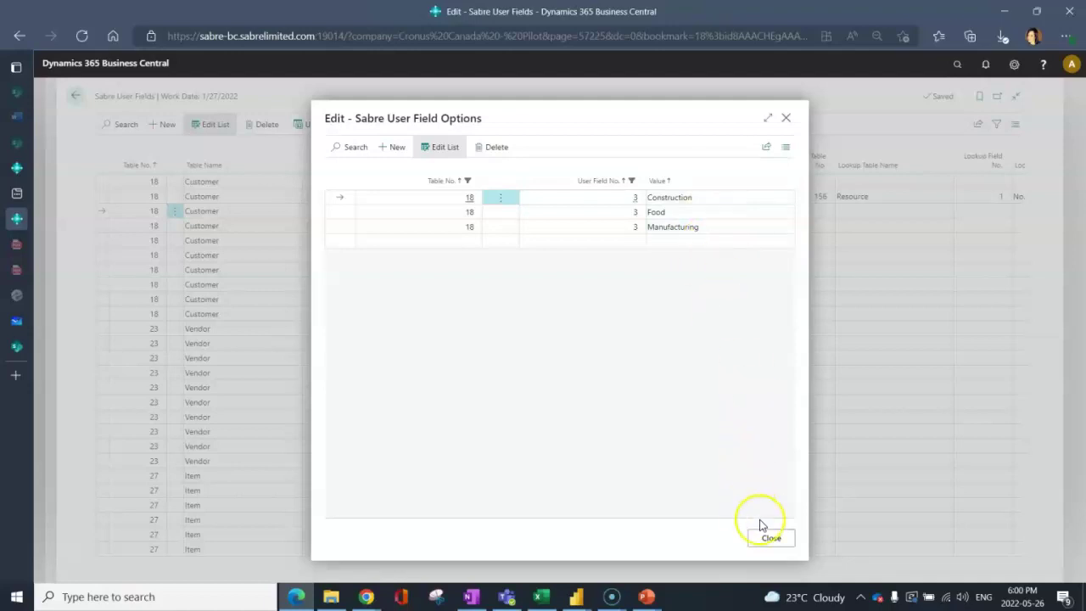
{"action": "left_click", "coordinate": [771, 538]}
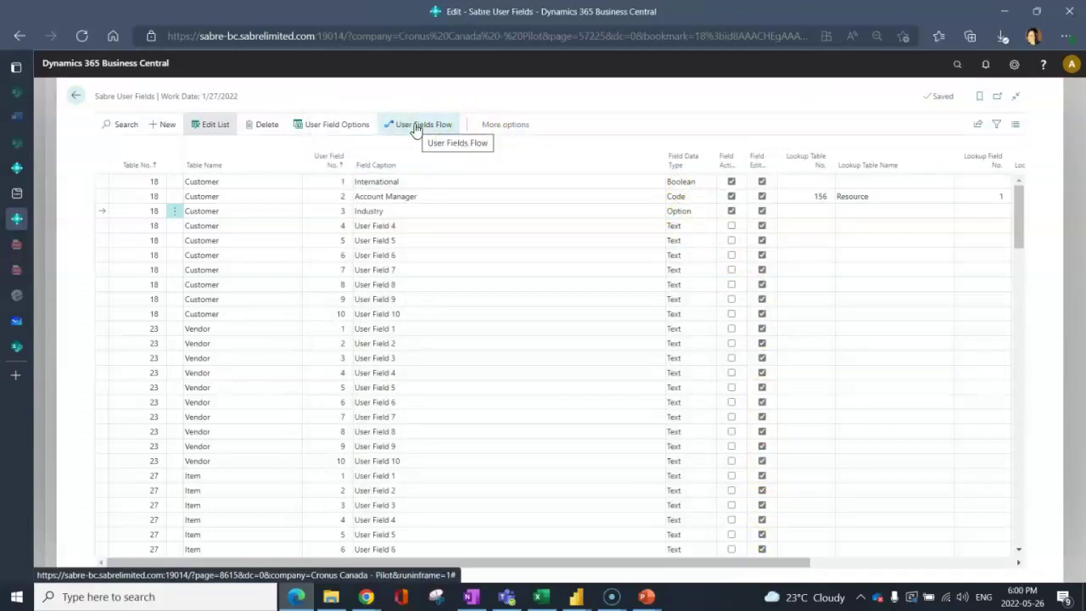
Open the User Fields Flow setup and review its from and to table and field mapping
{"action": "left_click", "coordinate": [415, 125]}
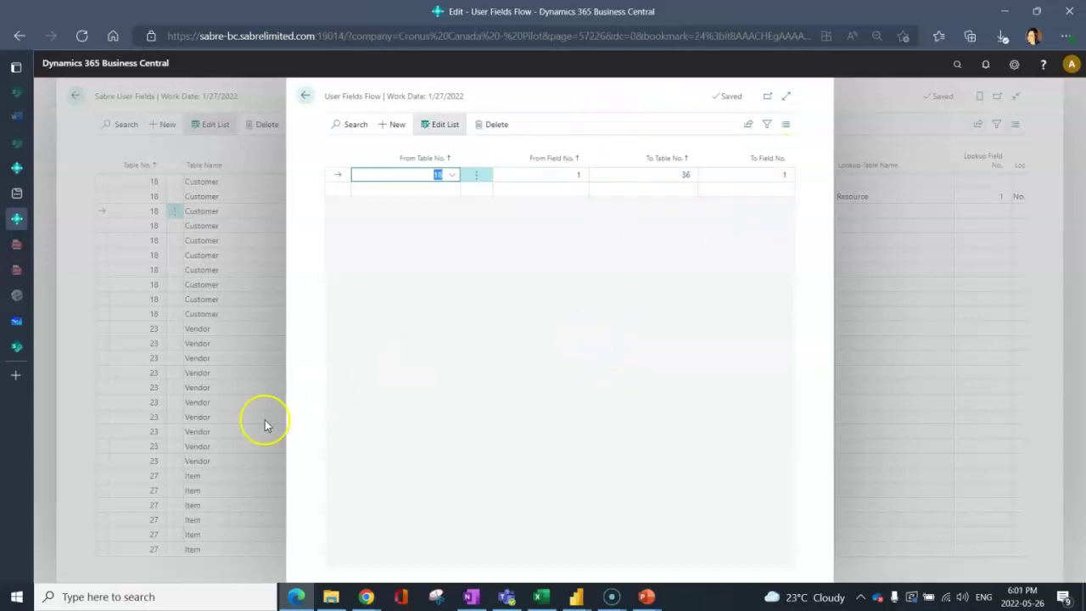
{"action": "left_click", "coordinate": [417, 394]}
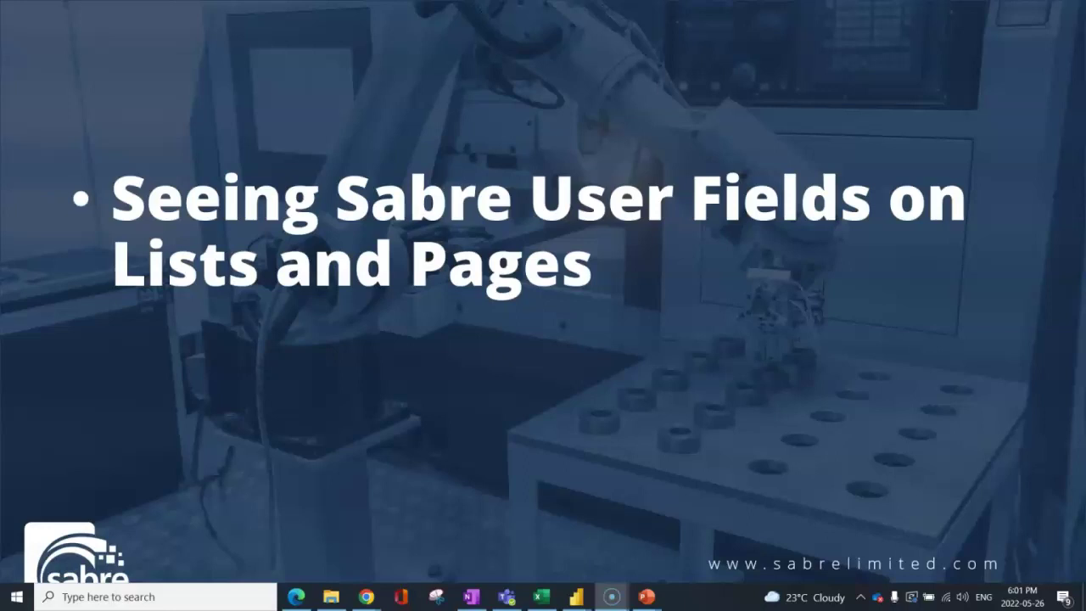
Switch from the presentation slide back to Business Central in the Edge browser
{"action": "left_click", "coordinate": [498, 376]}
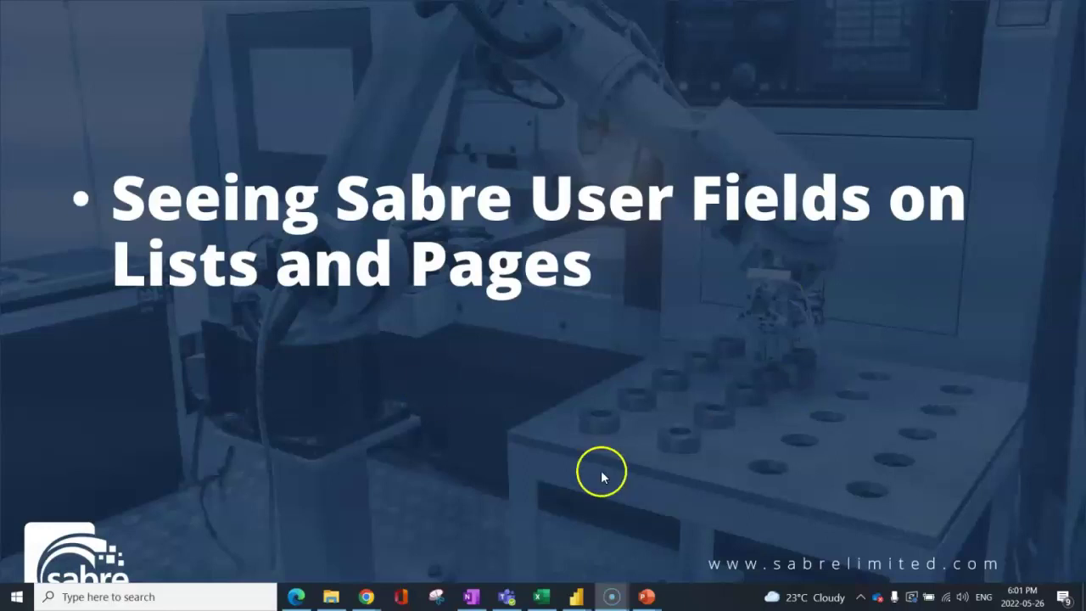
{"action": "left_click", "coordinate": [296, 597]}
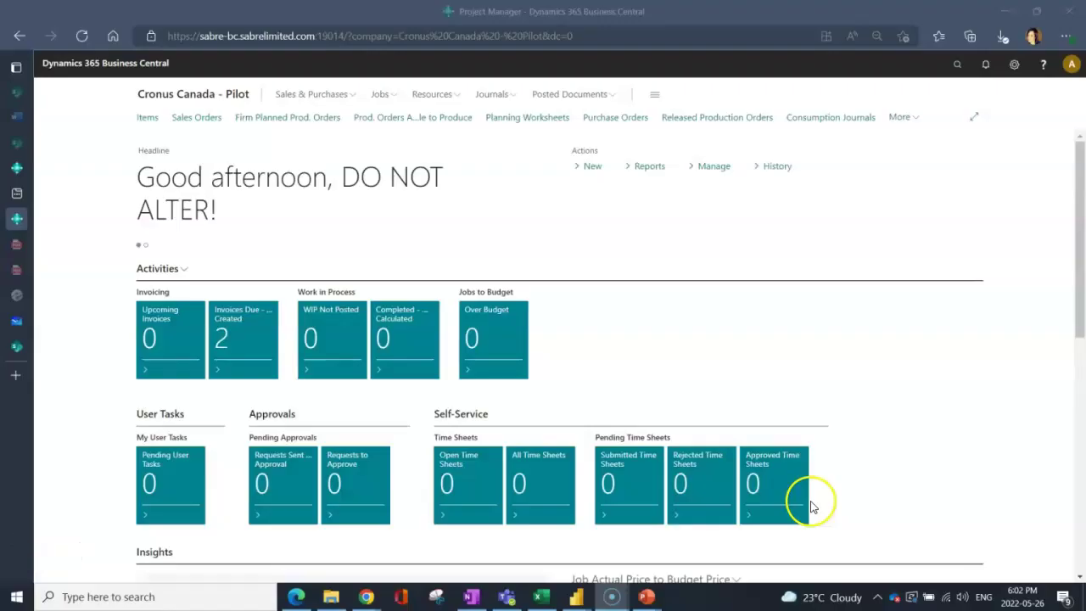
Open the customer card for Spotsmeyer's Furnishings from the Customers list and go to its Sabre User Fields section
{"action": "left_click", "coordinate": [957, 64]}
{"action": "type", "text": "customer"}
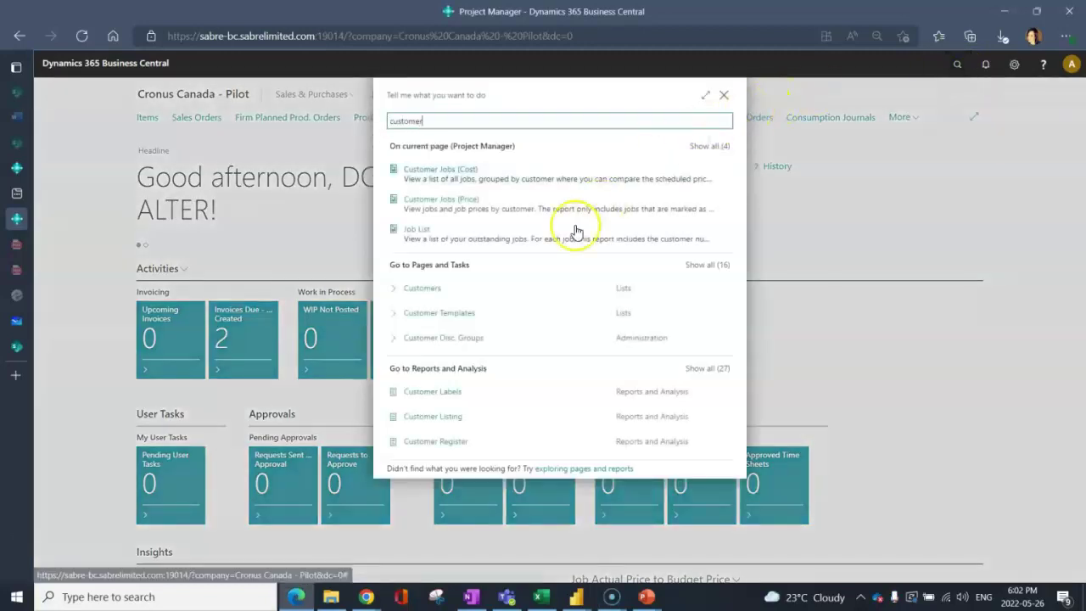
{"action": "left_click", "coordinate": [474, 291]}
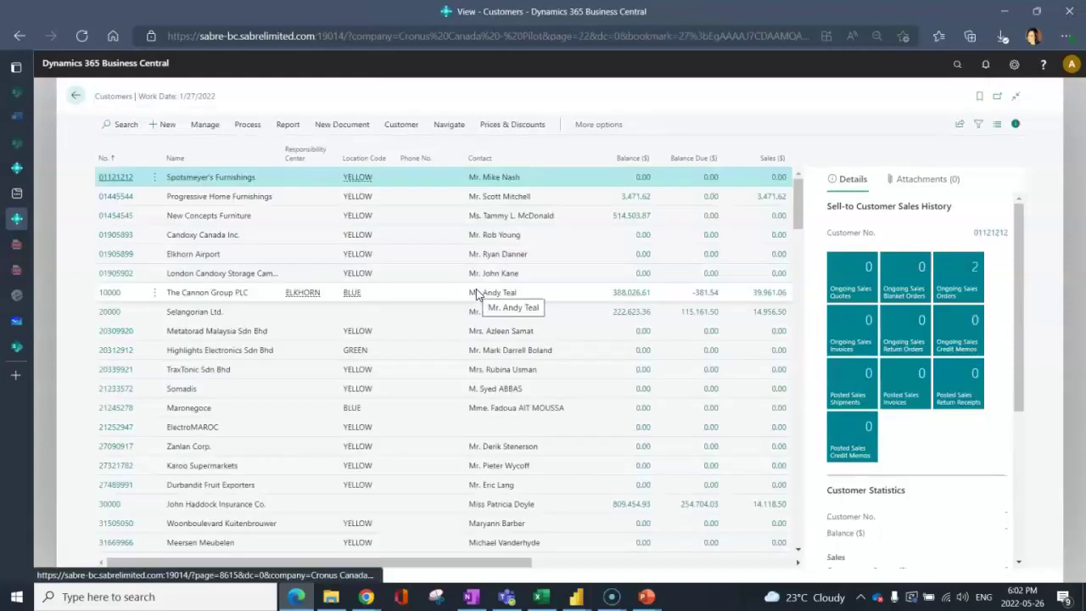
{"action": "left_click", "coordinate": [113, 178]}
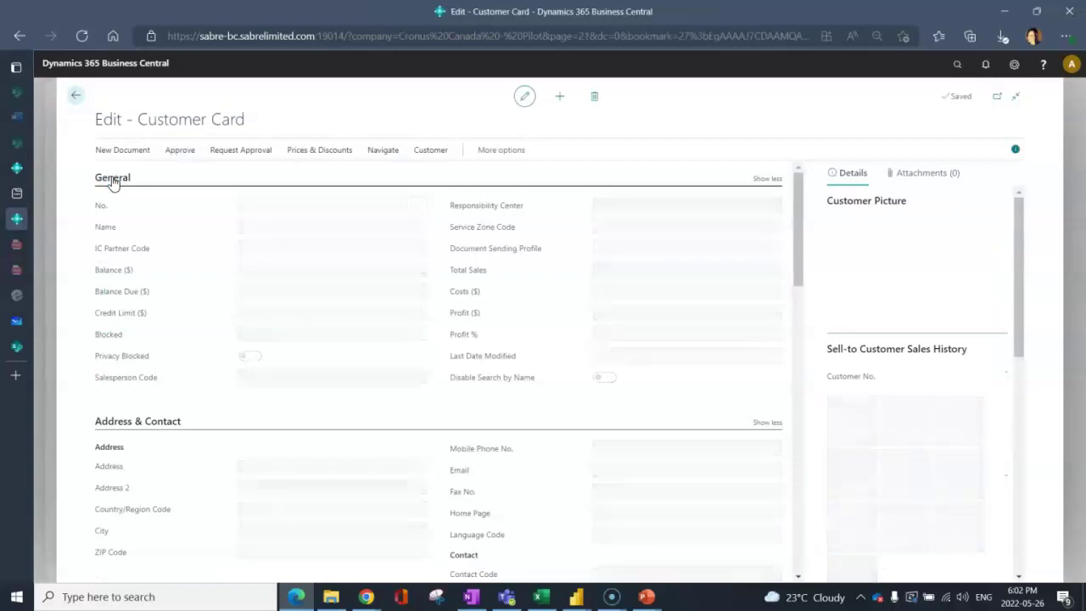
{"action": "left_click_drag", "start_coordinate": [797, 197], "coordinate": [795, 489]}
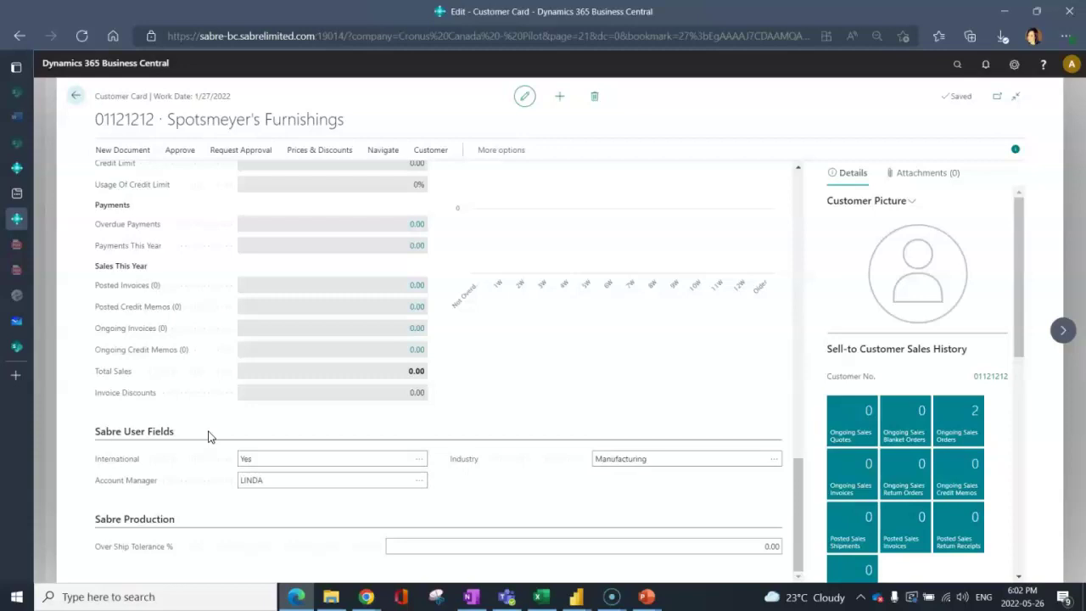
Start personalizing the customer card and move the International field to the Shipping section, directly below Ship-to Code
{"action": "left_click", "coordinate": [1014, 65]}
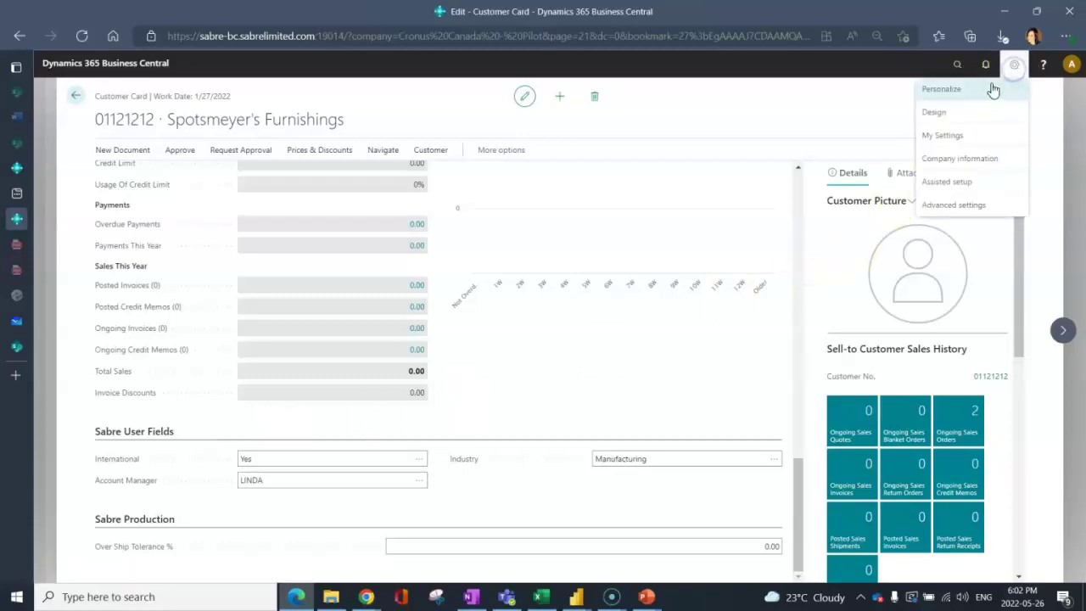
{"action": "left_click", "coordinate": [984, 88]}
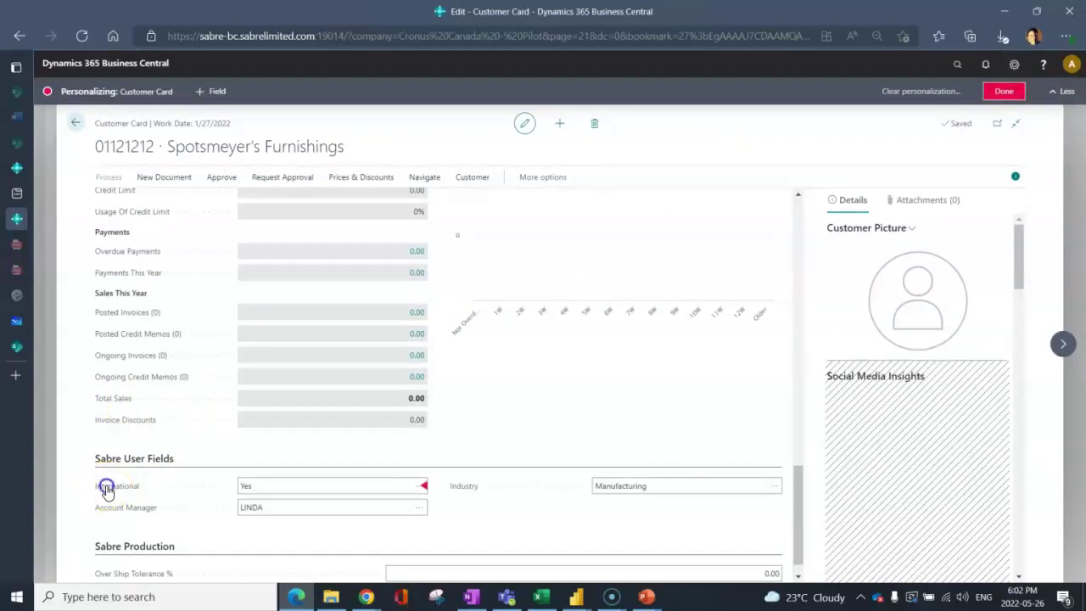
{"action": "left_click_drag", "start_coordinate": [106, 485], "coordinate": [212, 518]}
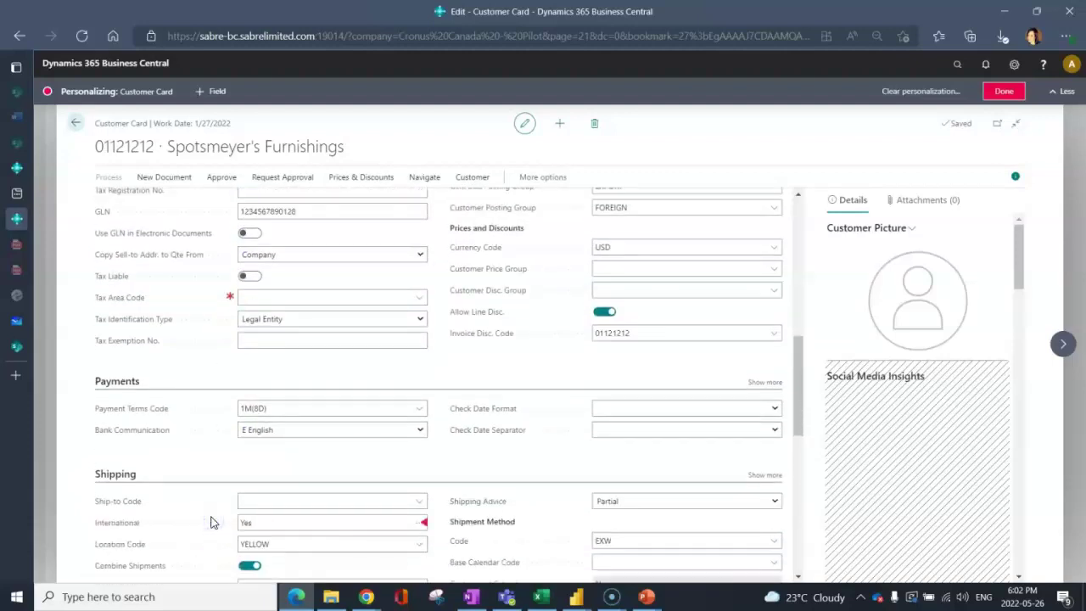
Move the Account Manager field to the General section, directly below Name, and finish personalizing the card
{"action": "scroll", "coordinate": [301, 479], "scroll_direction": "down", "scroll_amount": 10}
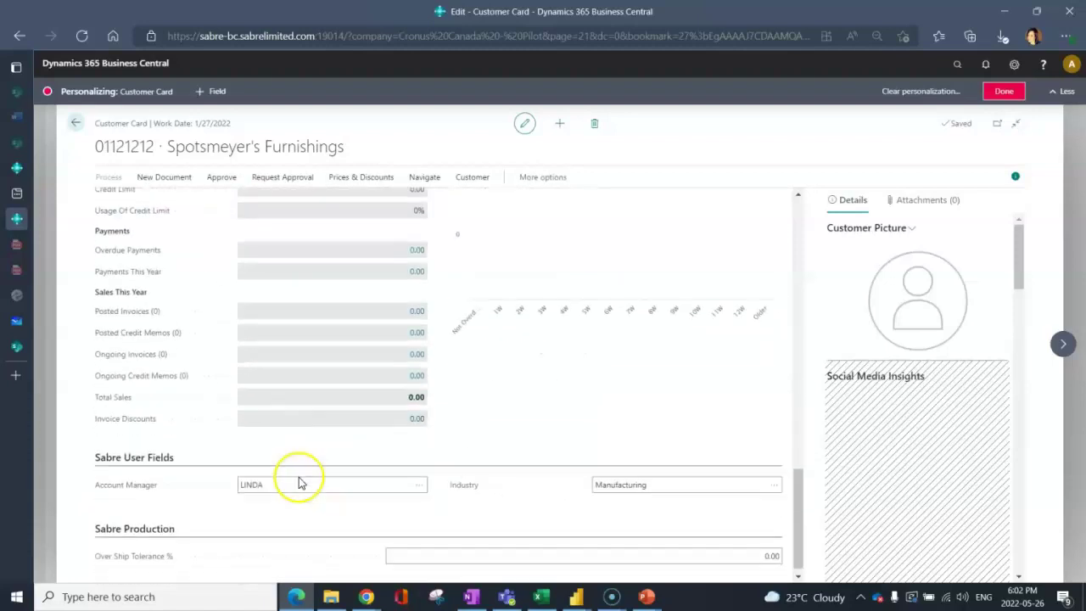
{"action": "left_click_drag", "start_coordinate": [127, 482], "coordinate": [174, 270]}
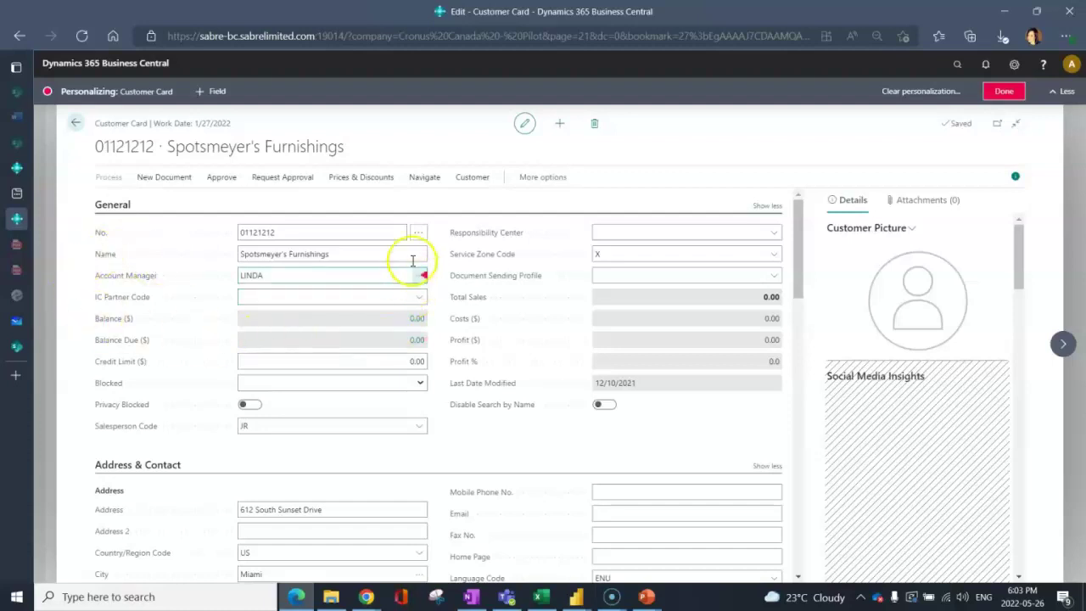
{"action": "left_click", "coordinate": [1003, 92]}
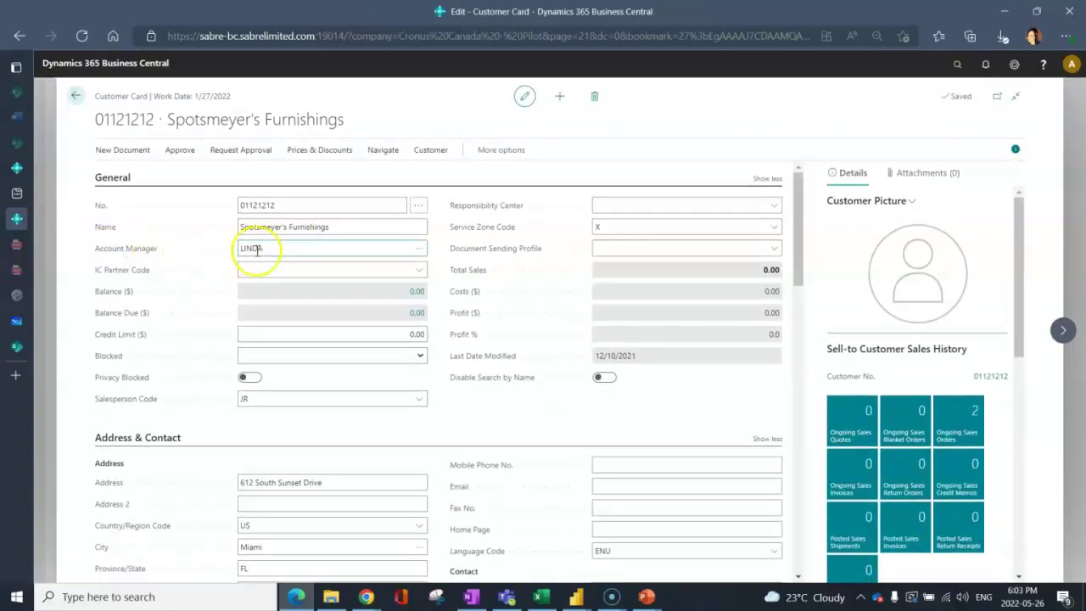
Review the resources offered by the Account Manager lookup, and close the list without choosing one
{"action": "left_click", "coordinate": [423, 255]}
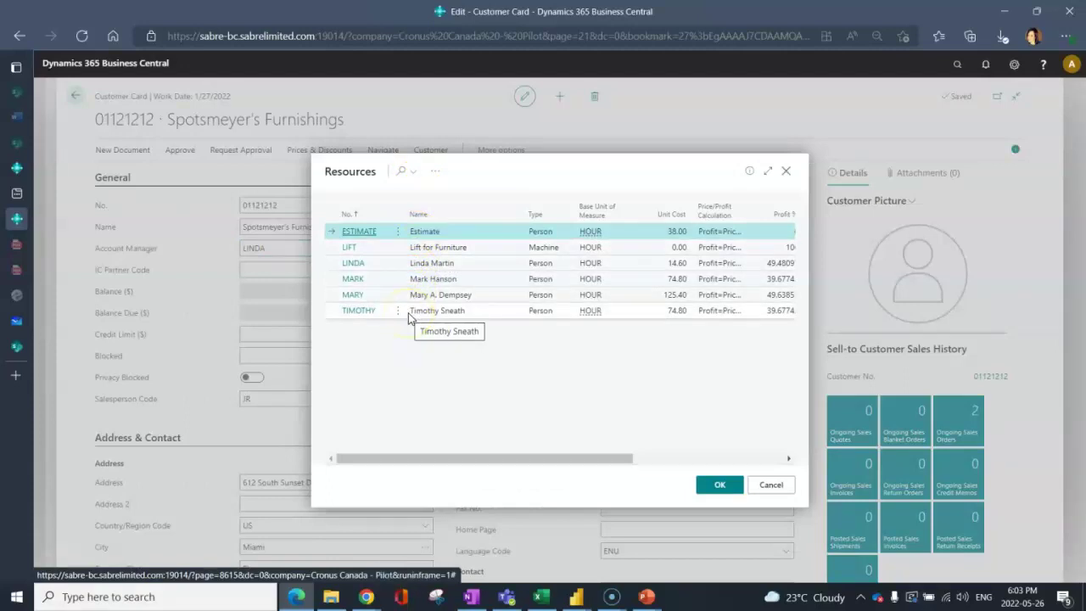
{"action": "left_click", "coordinate": [786, 174]}
Examine the relocated International field in the Shipping section and try its lookup
{"action": "scroll", "coordinate": [395, 358], "scroll_direction": "down", "scroll_amount": 3}
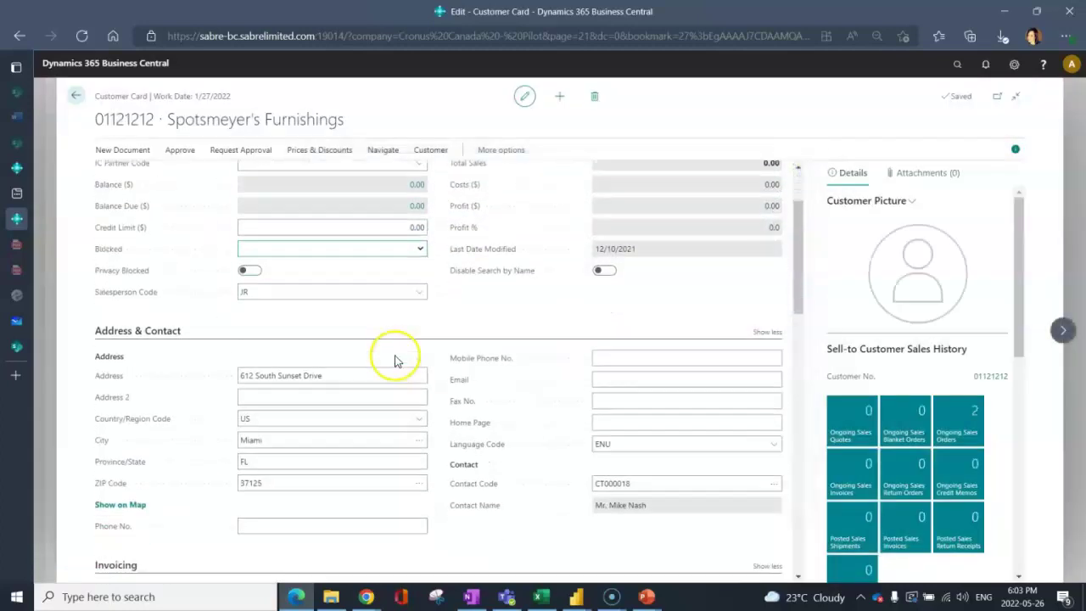
{"action": "scroll", "coordinate": [395, 361], "scroll_direction": "down", "scroll_amount": 6}
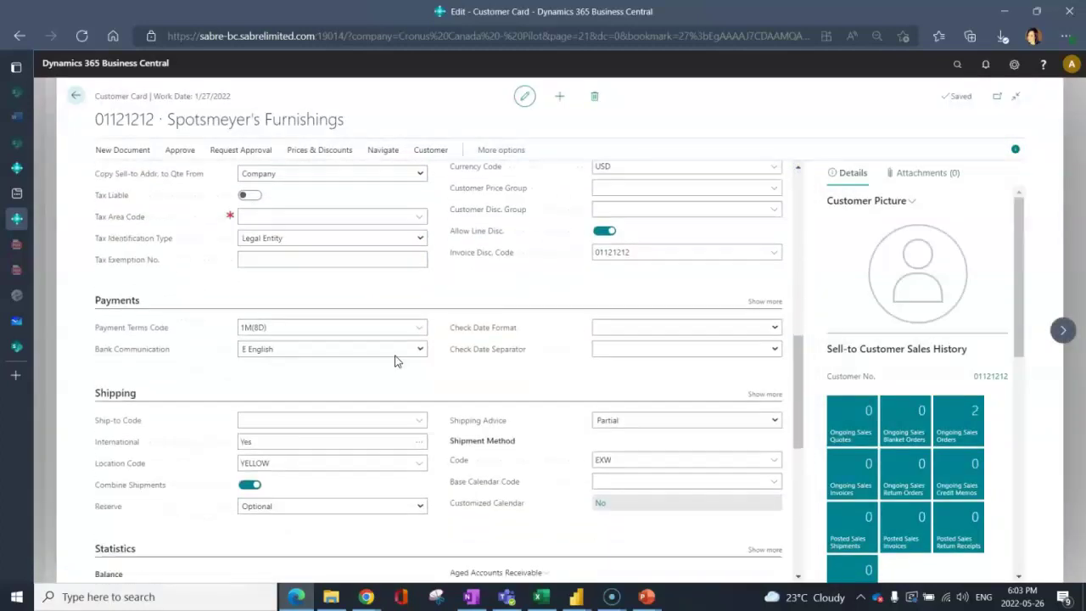
{"action": "scroll", "coordinate": [394, 361], "scroll_direction": "down", "scroll_amount": 1}
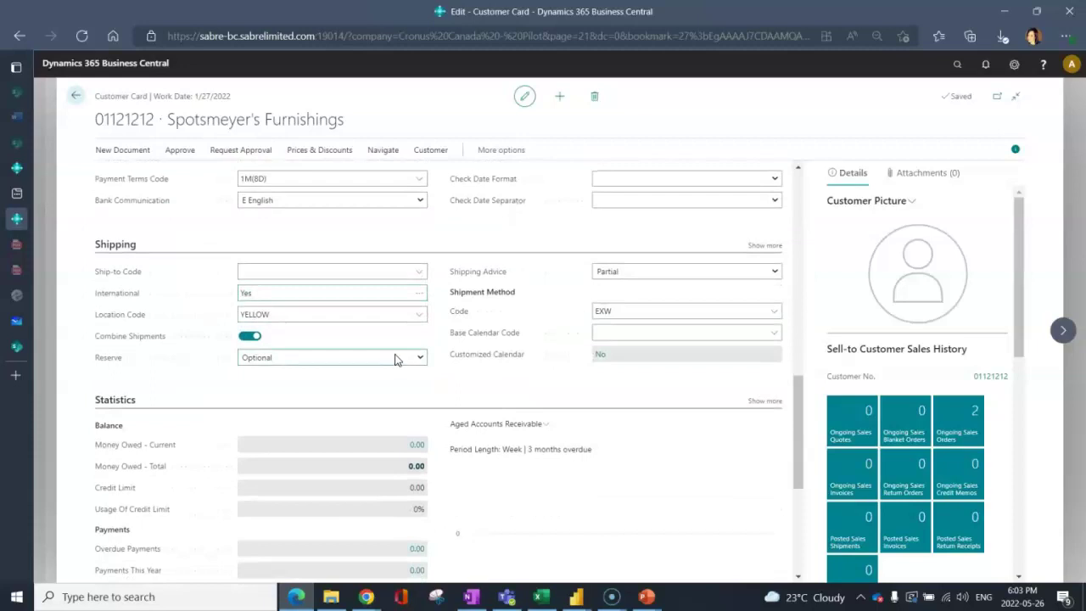
{"action": "left_click", "coordinate": [124, 297]}
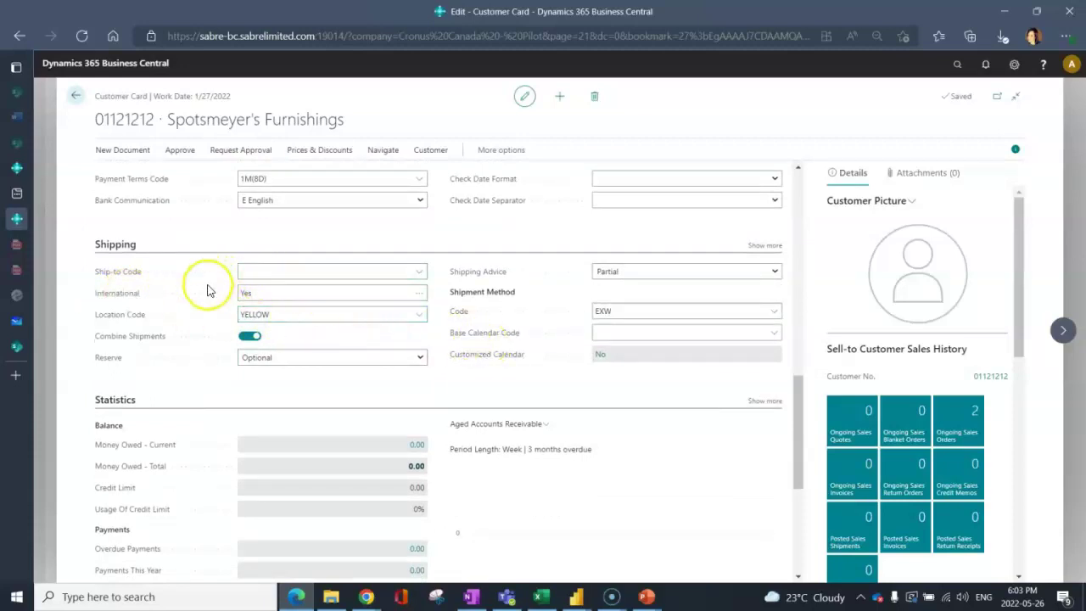
{"action": "left_click", "coordinate": [415, 295]}
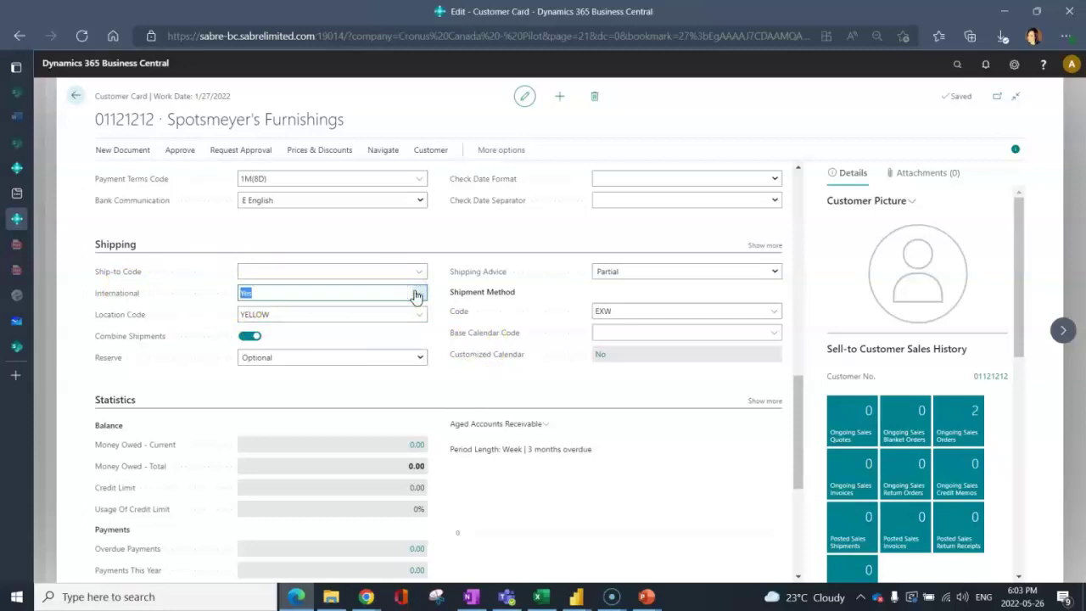
{"action": "left_click", "coordinate": [423, 297]}
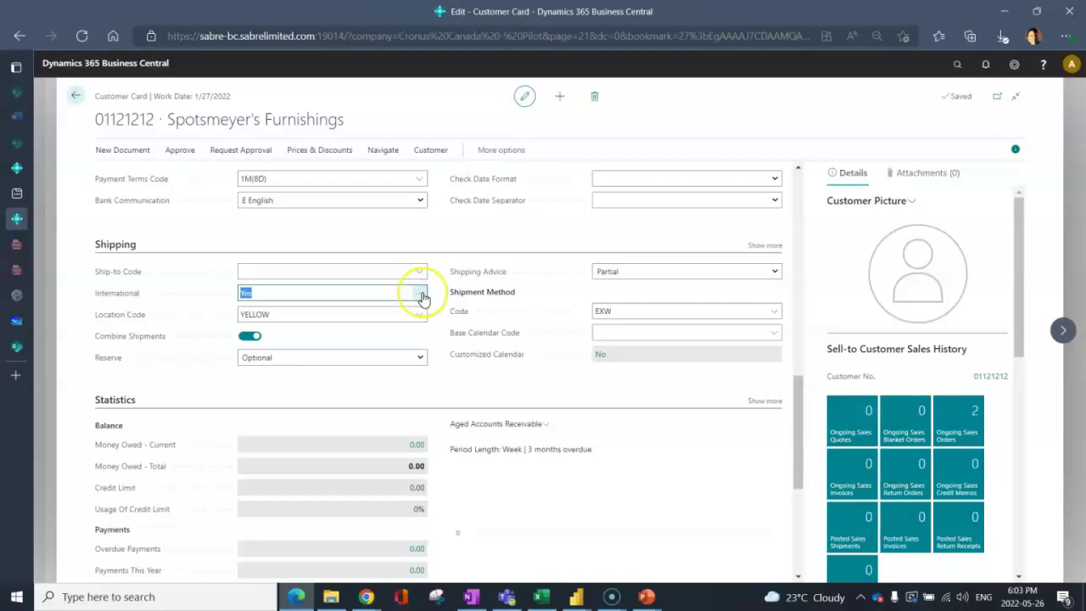
Set the Industry user field of the customer to Food from its user field options
{"action": "scroll", "coordinate": [422, 297], "scroll_direction": "down", "scroll_amount": 5}
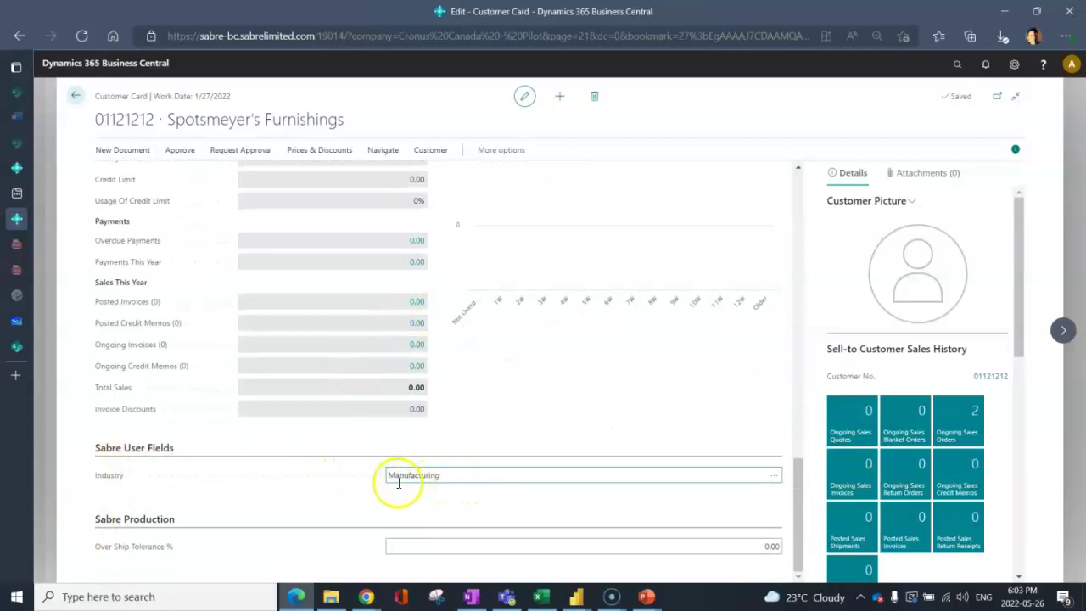
{"action": "left_click", "coordinate": [773, 476]}
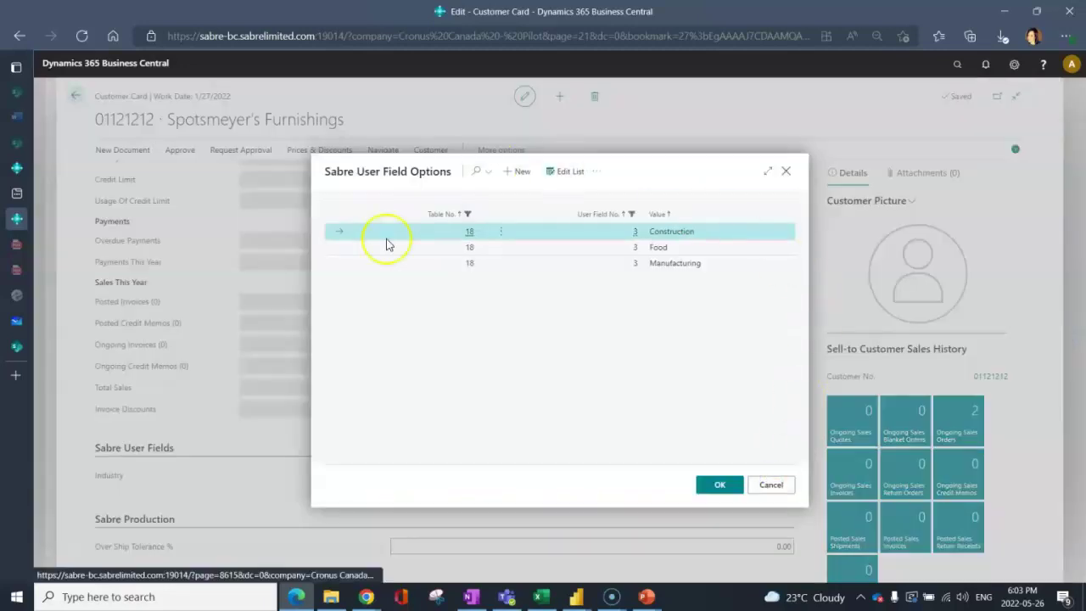
{"action": "left_click", "coordinate": [709, 247]}
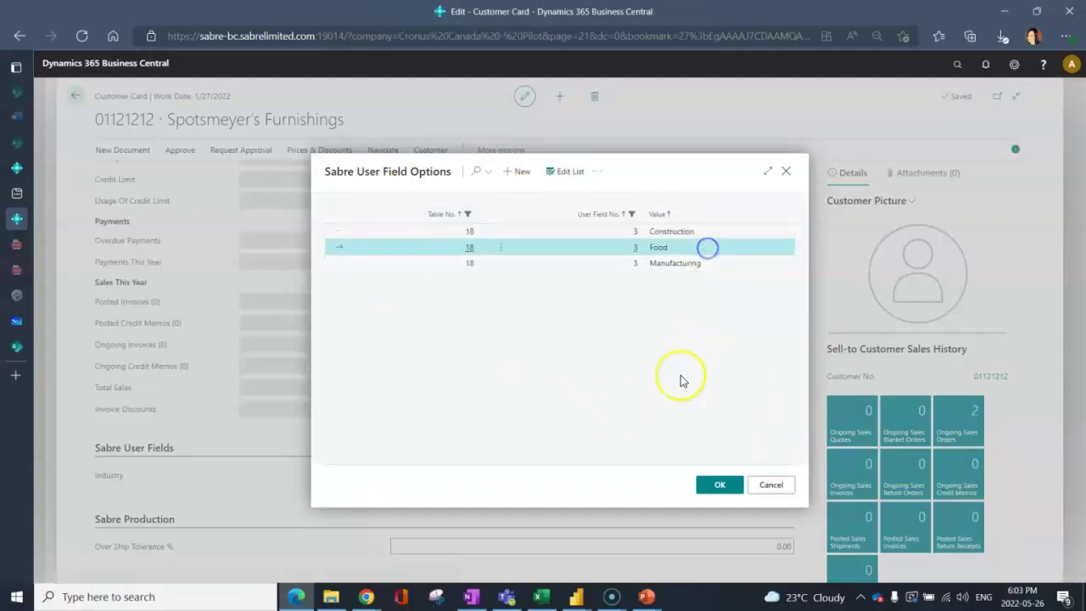
{"action": "left_click", "coordinate": [720, 486]}
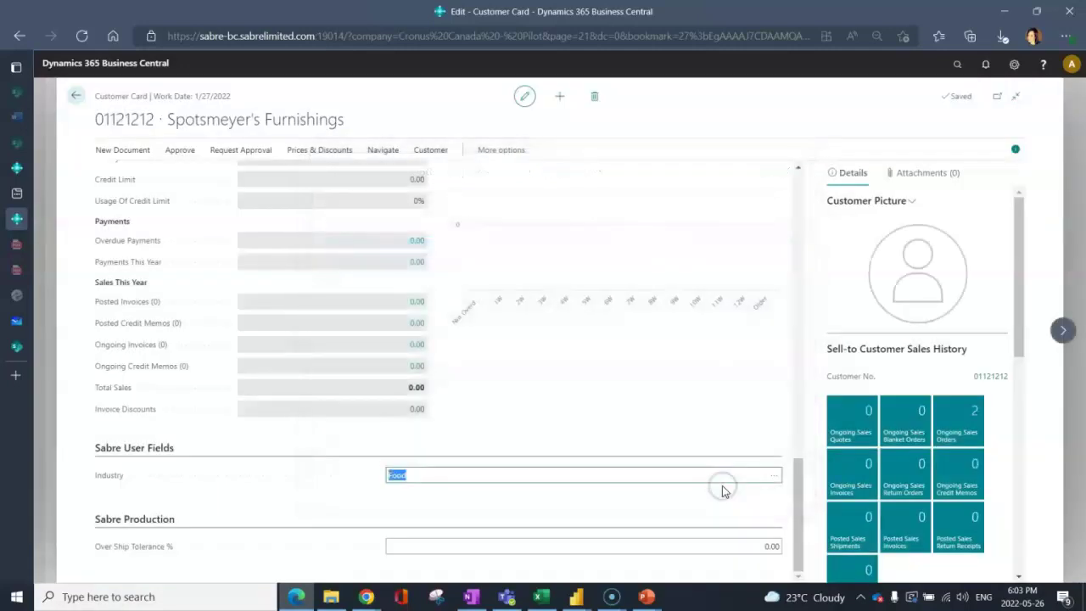
{"action": "left_click", "coordinate": [505, 445]}
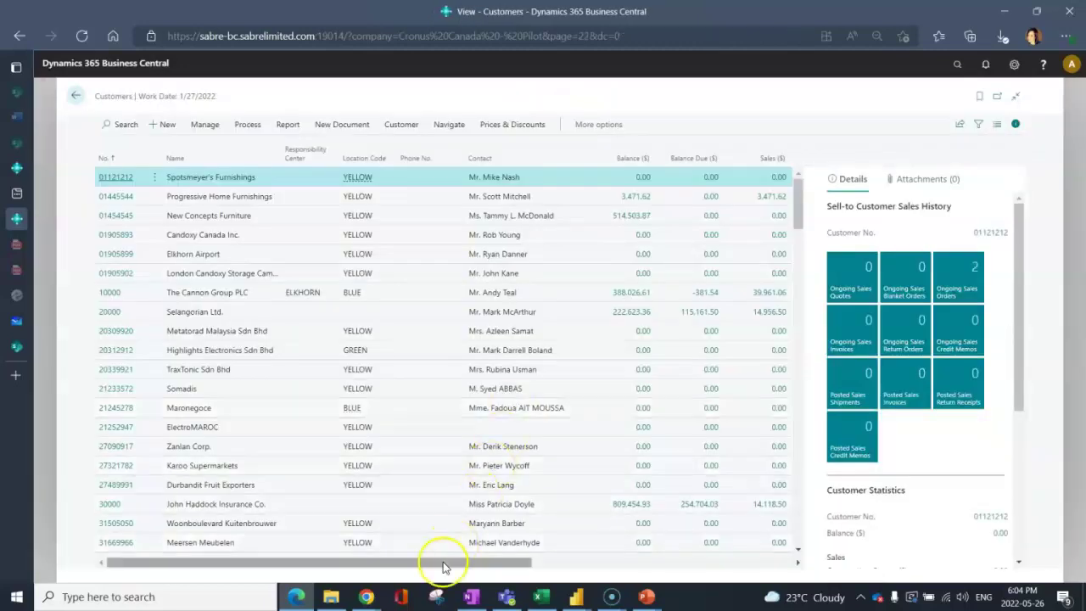
Look through the remaining columns of the Customers list
{"action": "left_click_drag", "start_coordinate": [438, 564], "coordinate": [693, 562]}
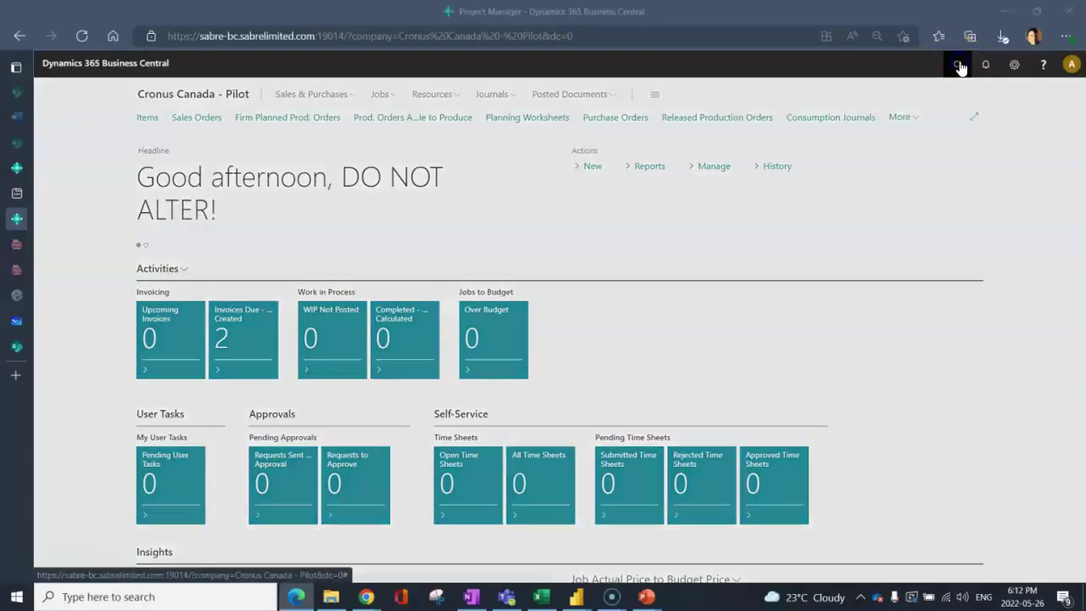
Search for "custo" and open the Customers list page
{"action": "left_click", "coordinate": [957, 65]}
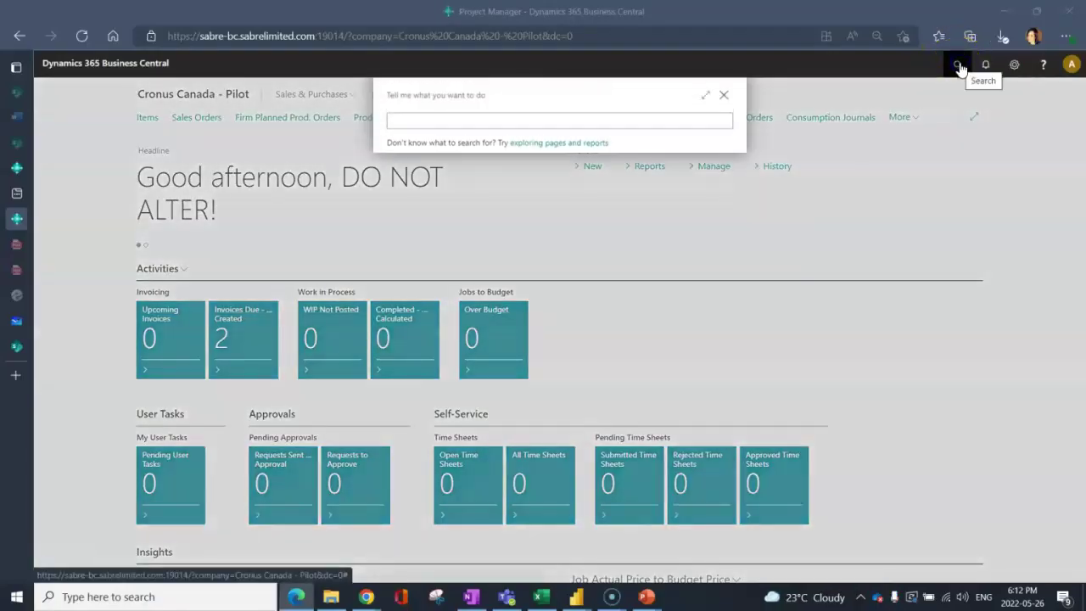
{"action": "left_click", "coordinate": [576, 123]}
{"action": "type", "text": "custo"}
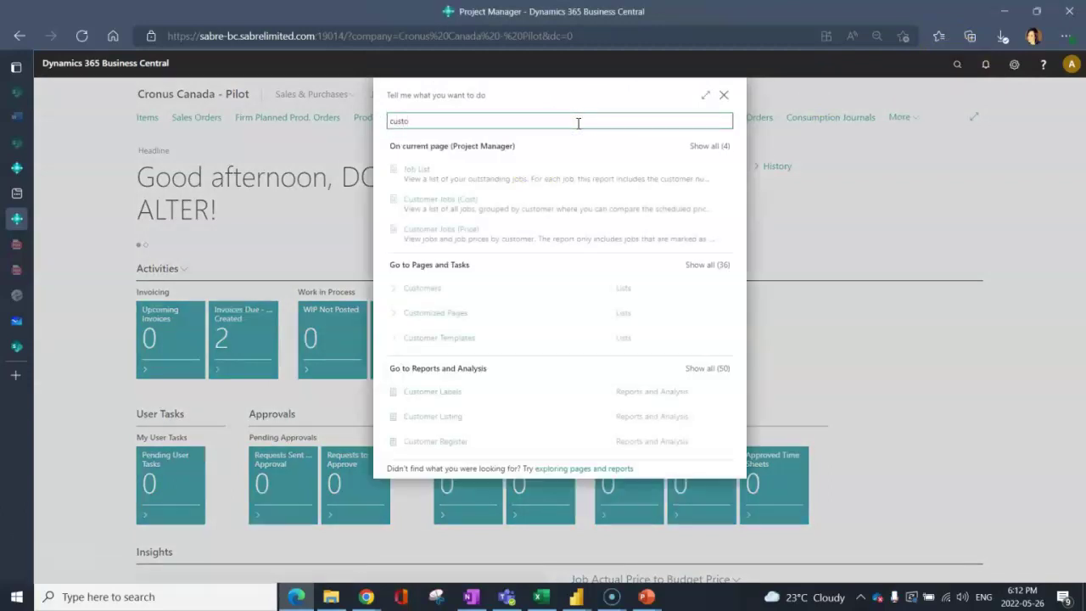
{"action": "left_click", "coordinate": [462, 286]}
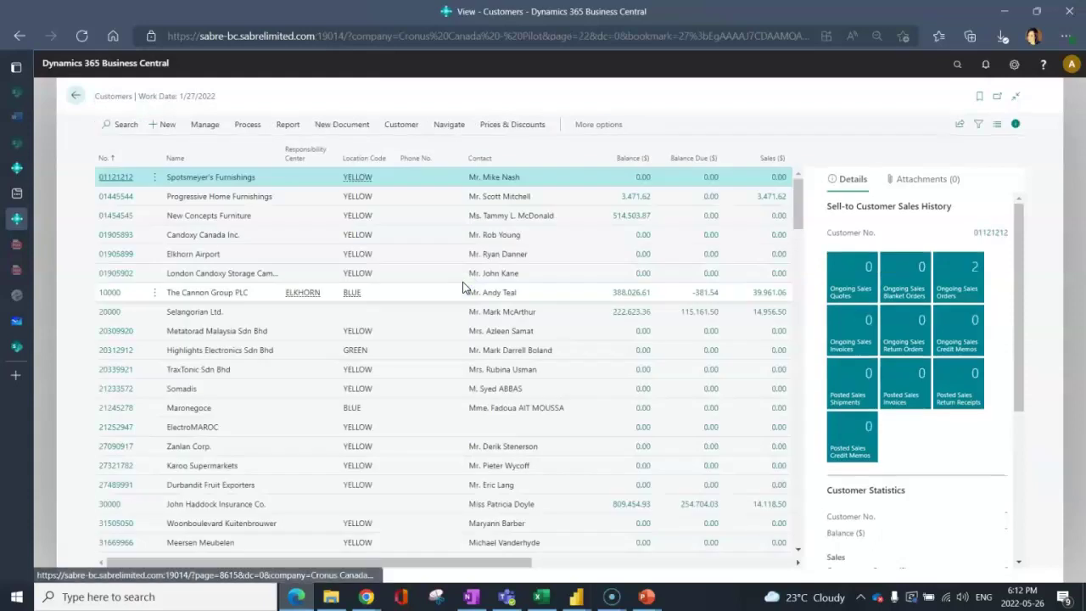
Inspect the Customers page and its data from Help and Support, and filter the inspected table fields by "user"
{"action": "left_click", "coordinate": [1040, 68]}
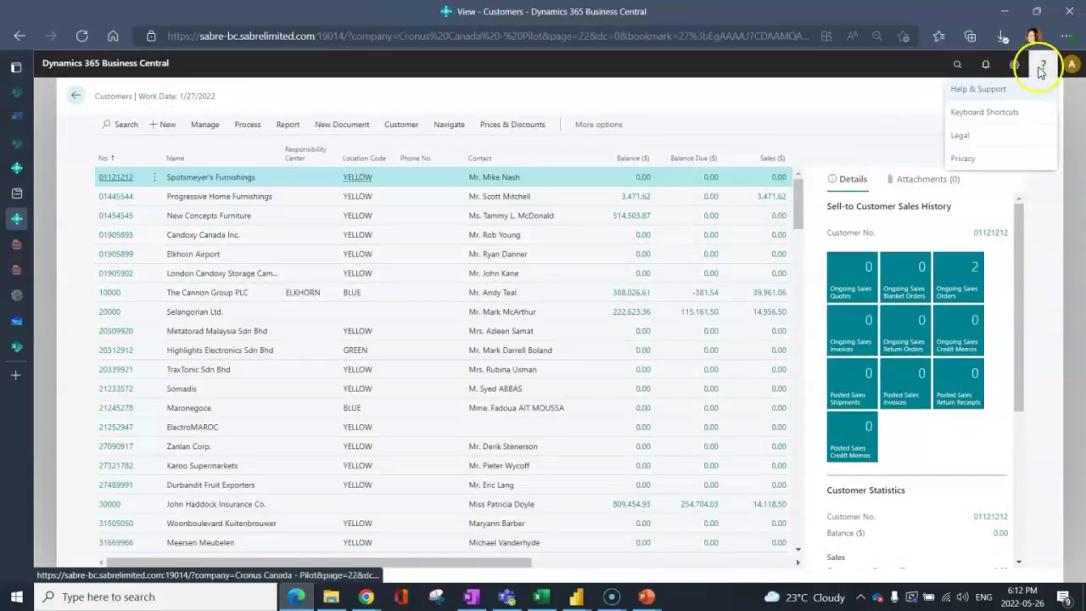
{"action": "left_click", "coordinate": [999, 93]}
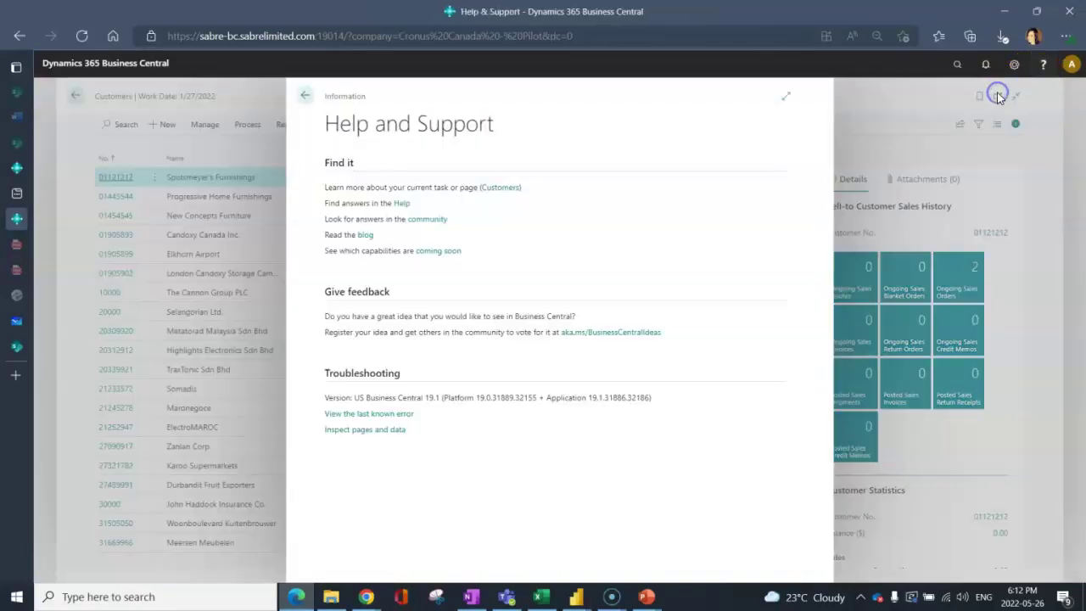
{"action": "left_click", "coordinate": [340, 430]}
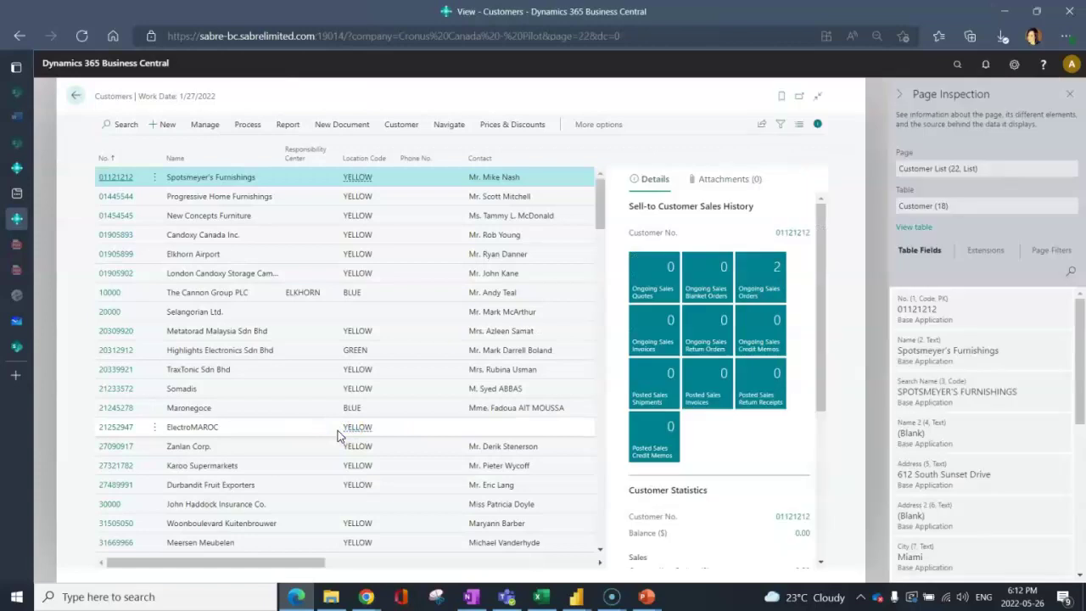
{"action": "left_click", "coordinate": [1073, 273]}
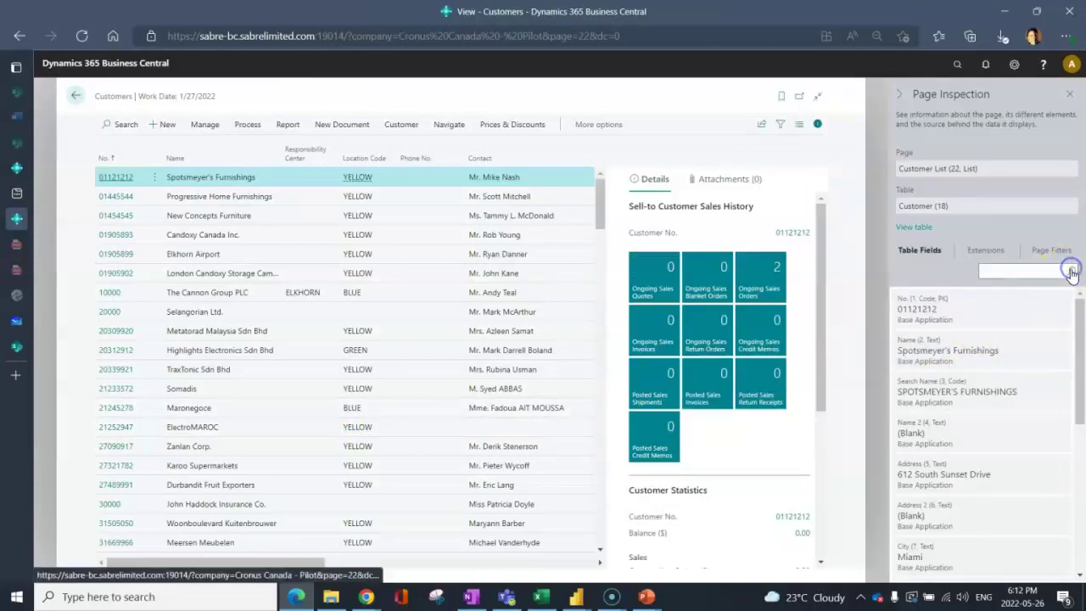
{"action": "type", "text": "user"}
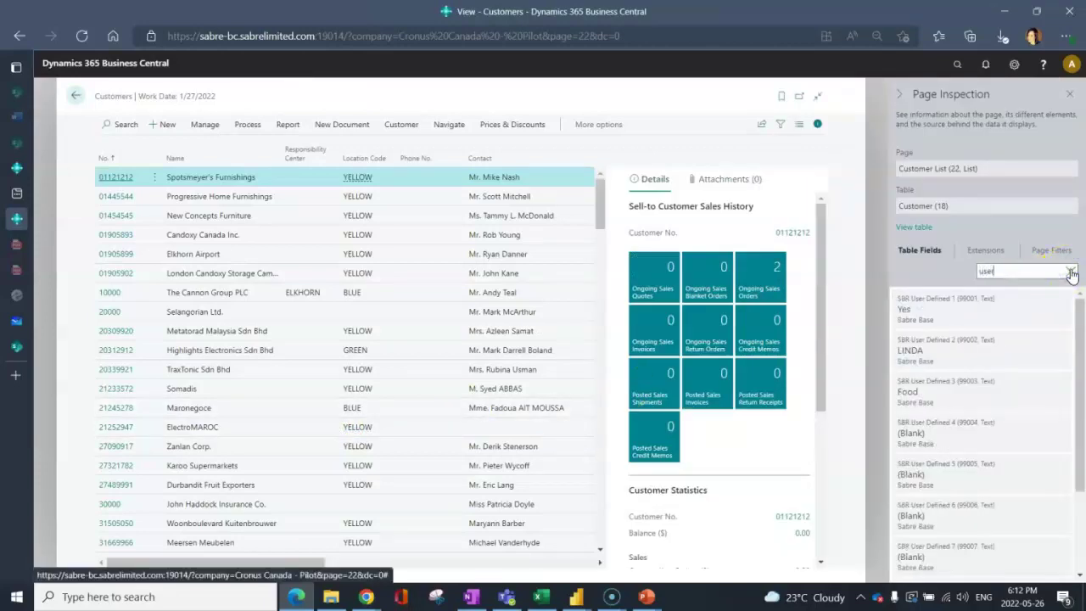